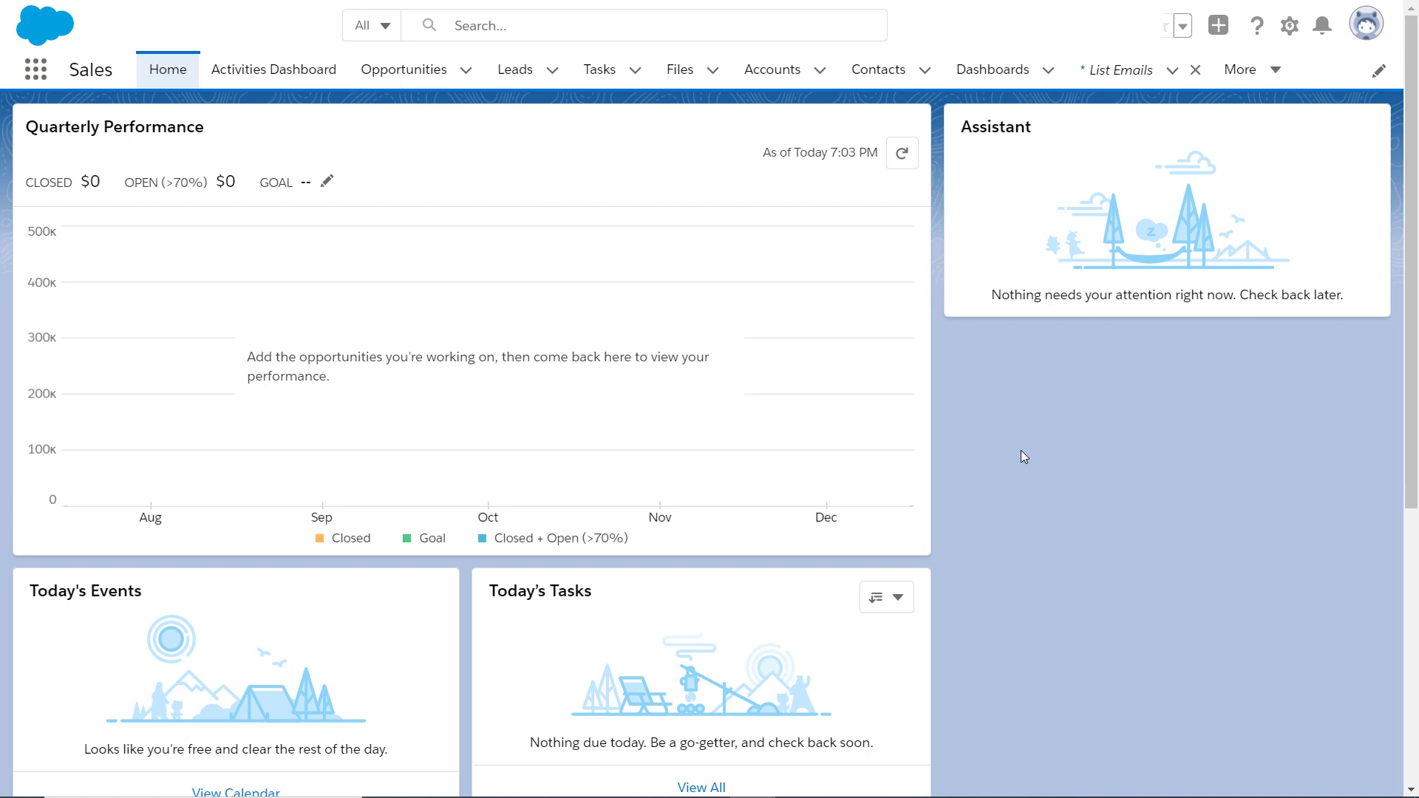
# Switch to the Golfers contact list view and select all contacts except the fourth
pyautogui.click(876, 82)
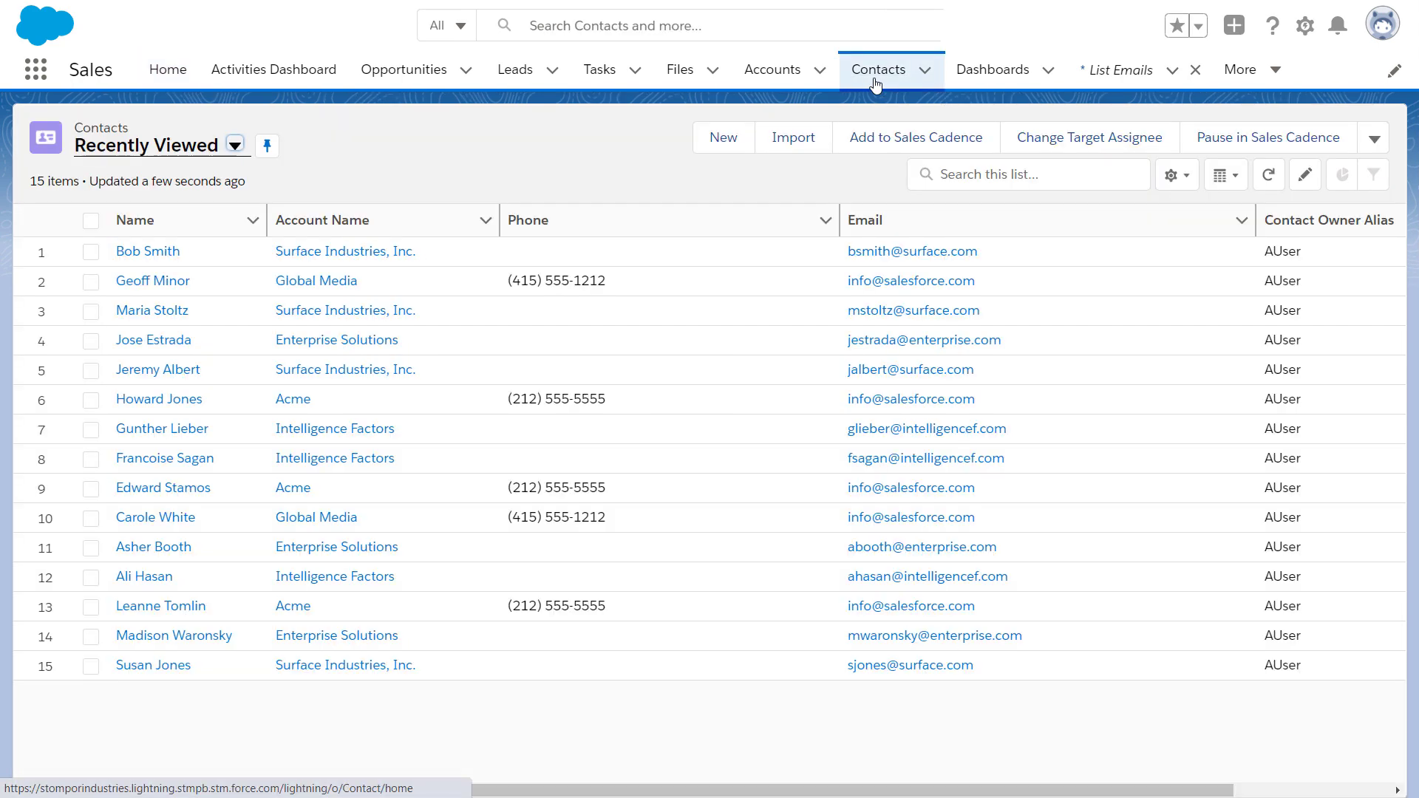
pyautogui.click(236, 147)
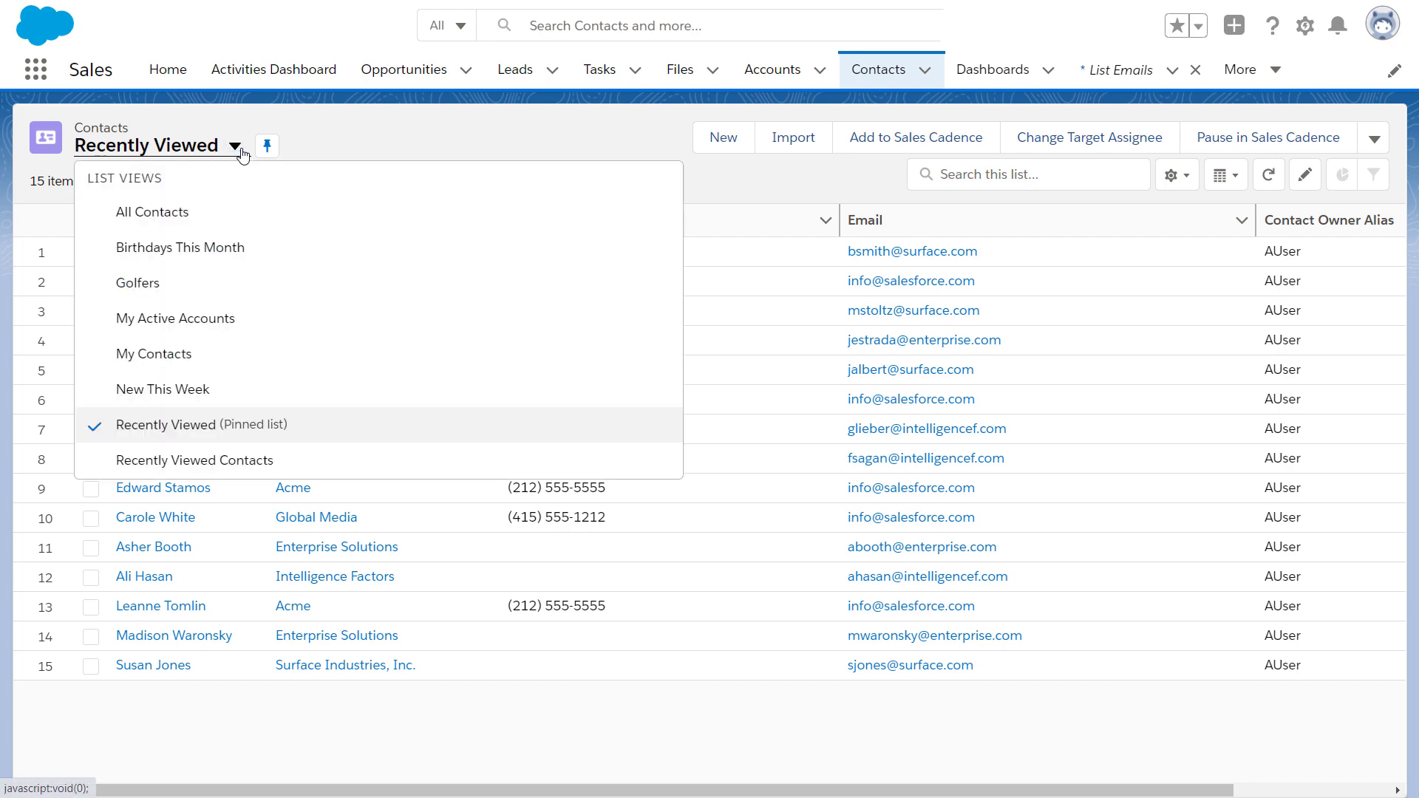
pyautogui.click(232, 292)
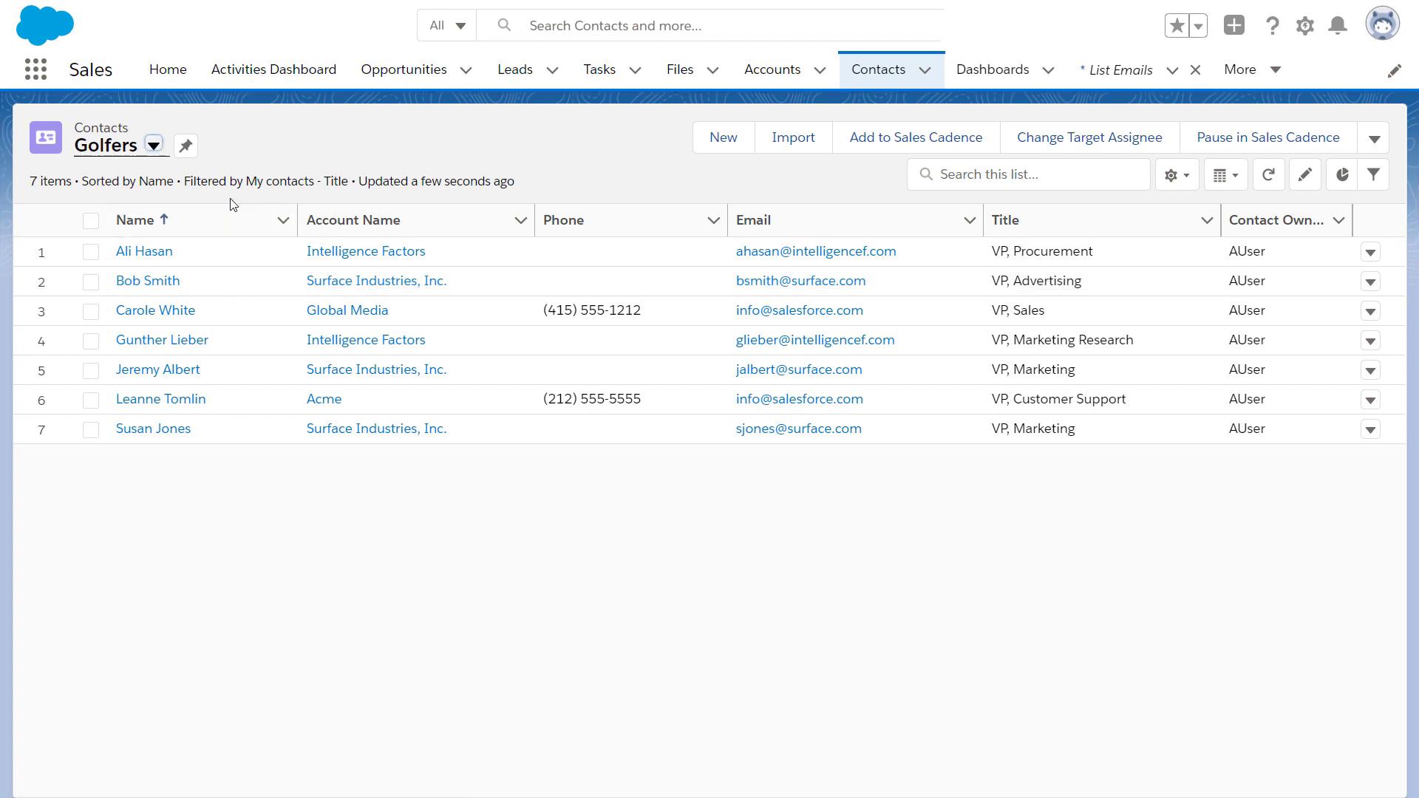
pyautogui.click(91, 222)
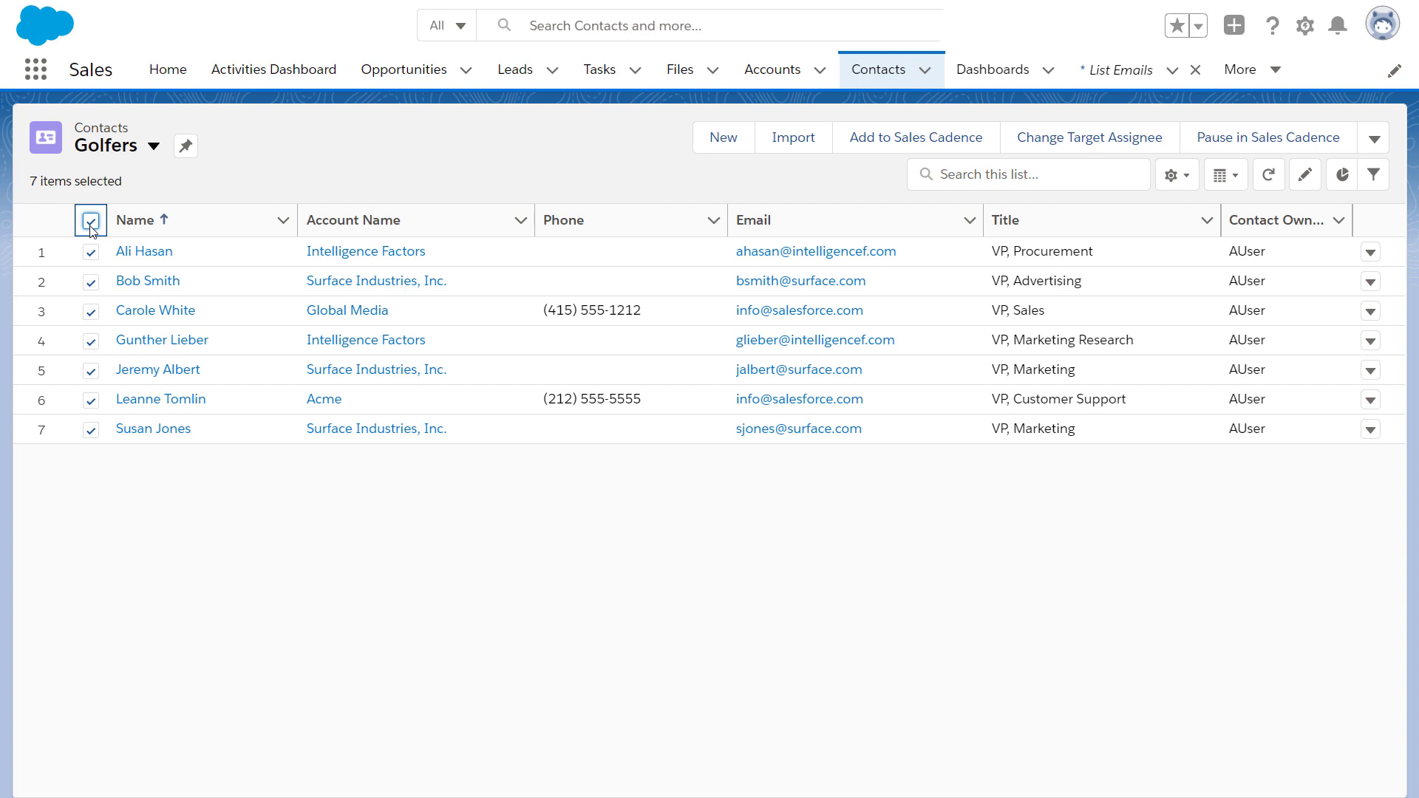
pyautogui.click(91, 342)
# Start a Send List Email to the six selected Golfers contacts
pyautogui.click(1374, 139)
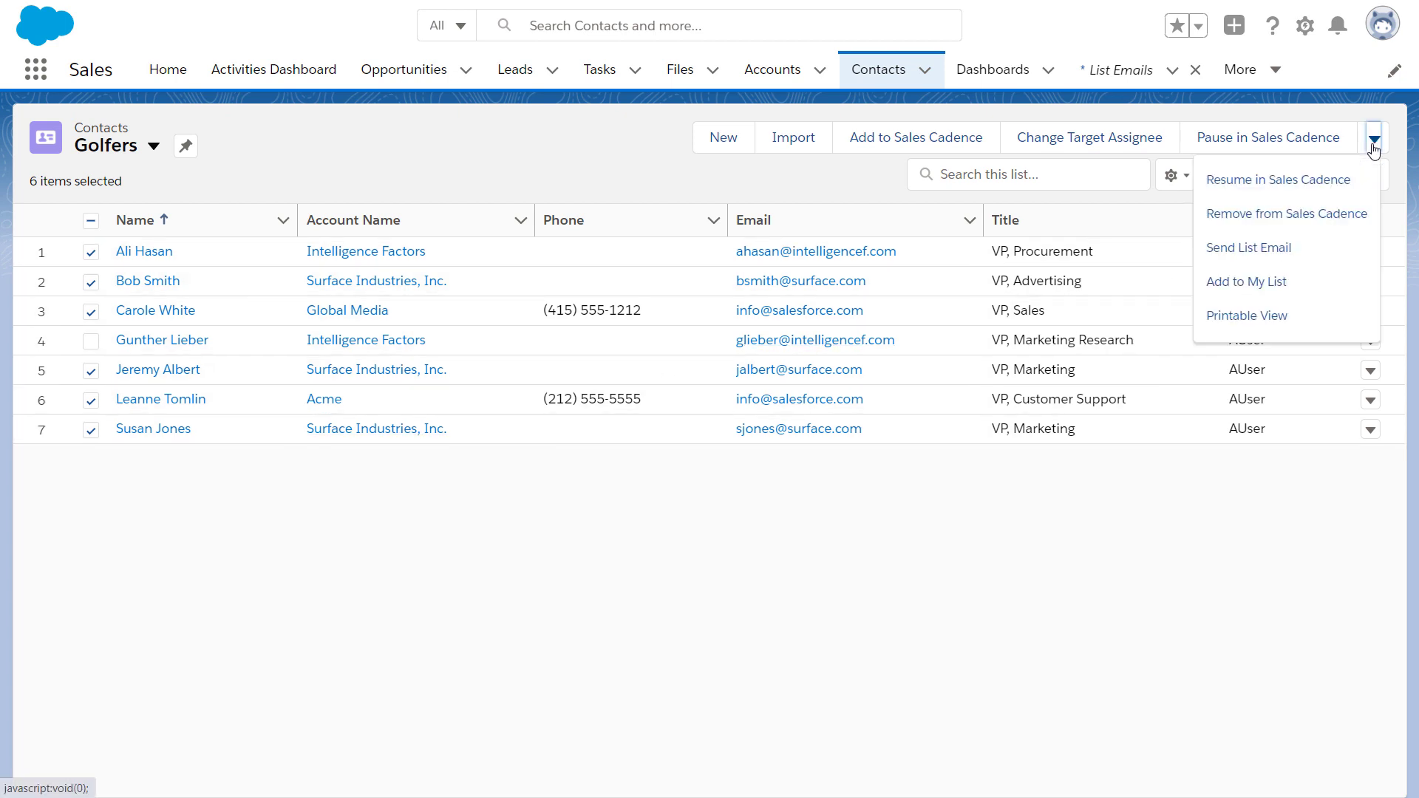
pyautogui.click(1322, 250)
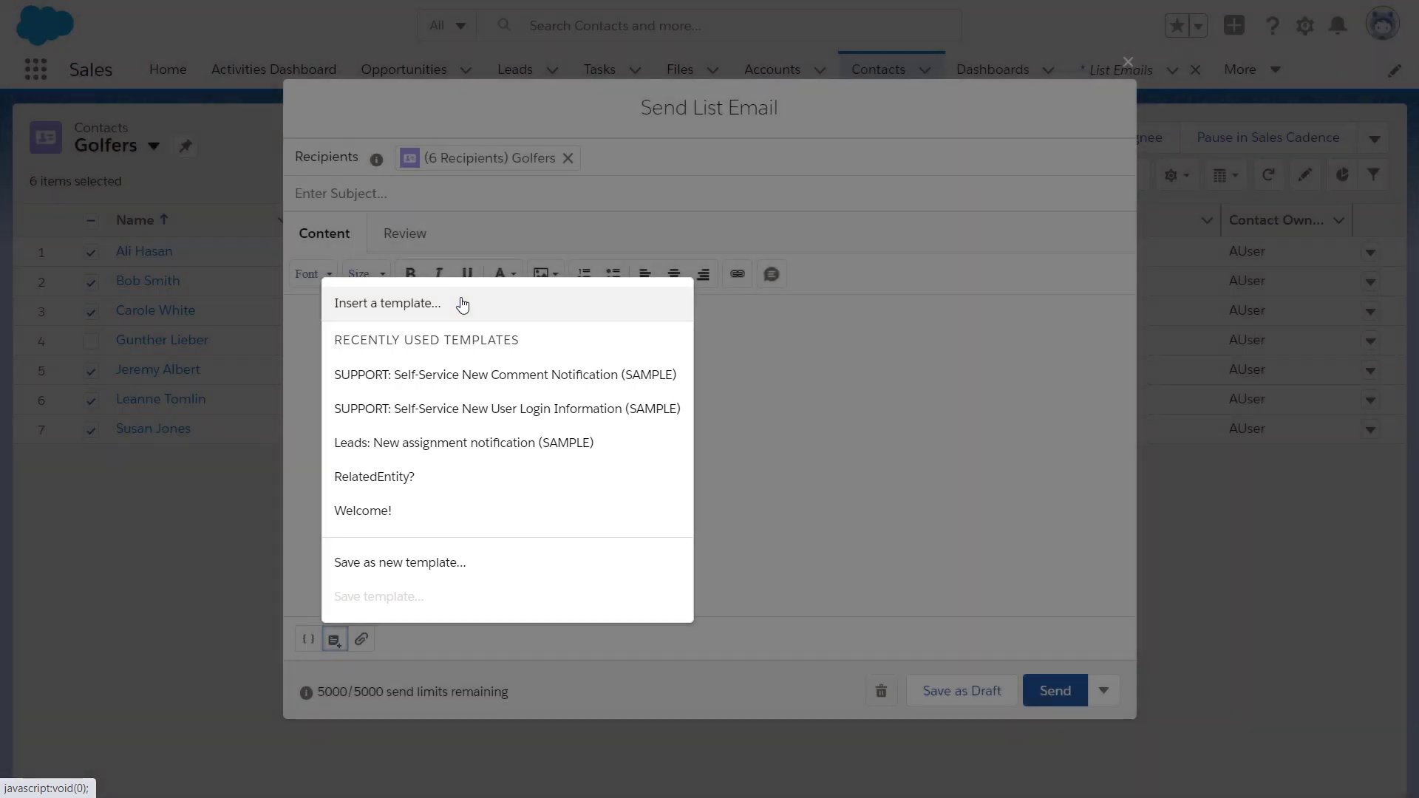
# Apply the PFR Group Golf Tournament template from My Templates to the email
pyautogui.click(462, 304)
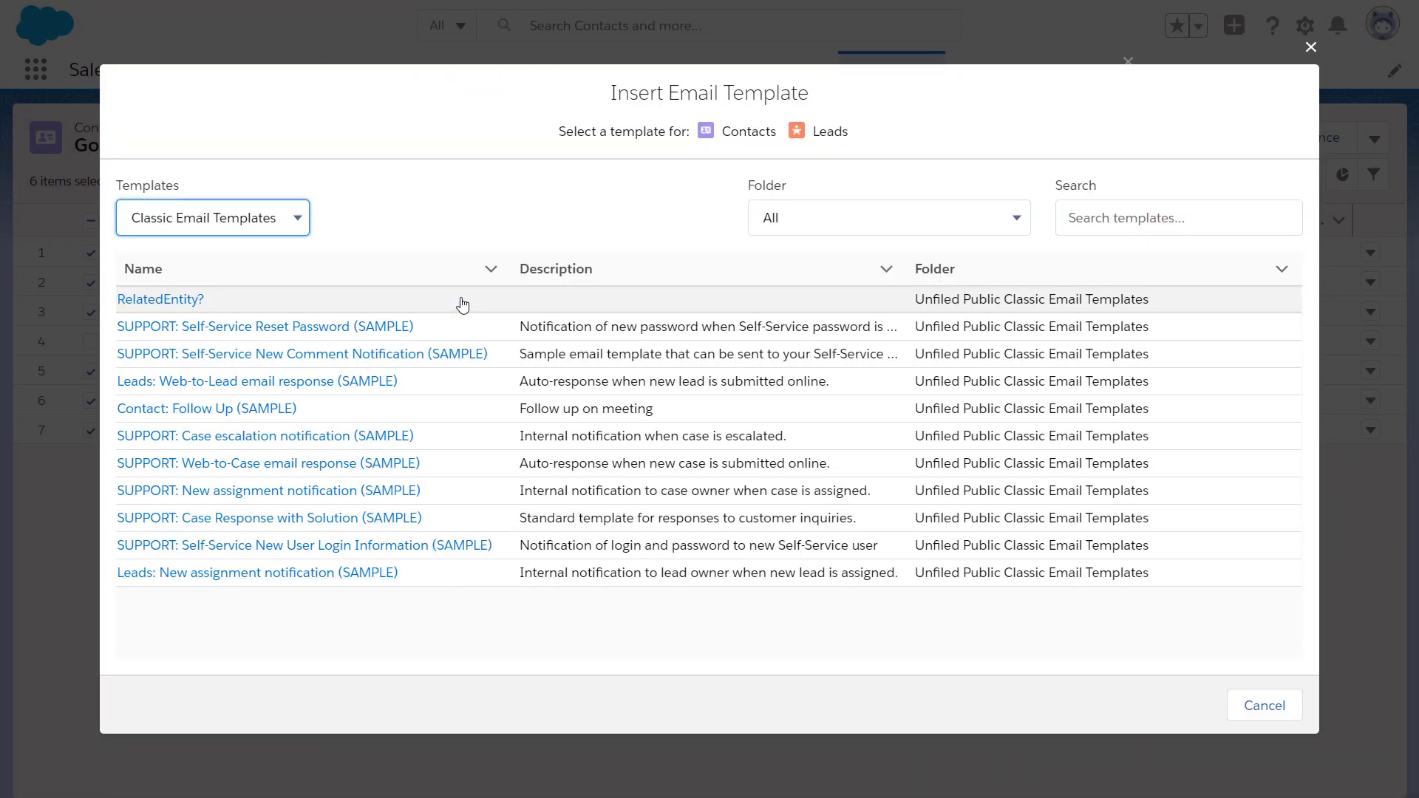
pyautogui.click(305, 223)
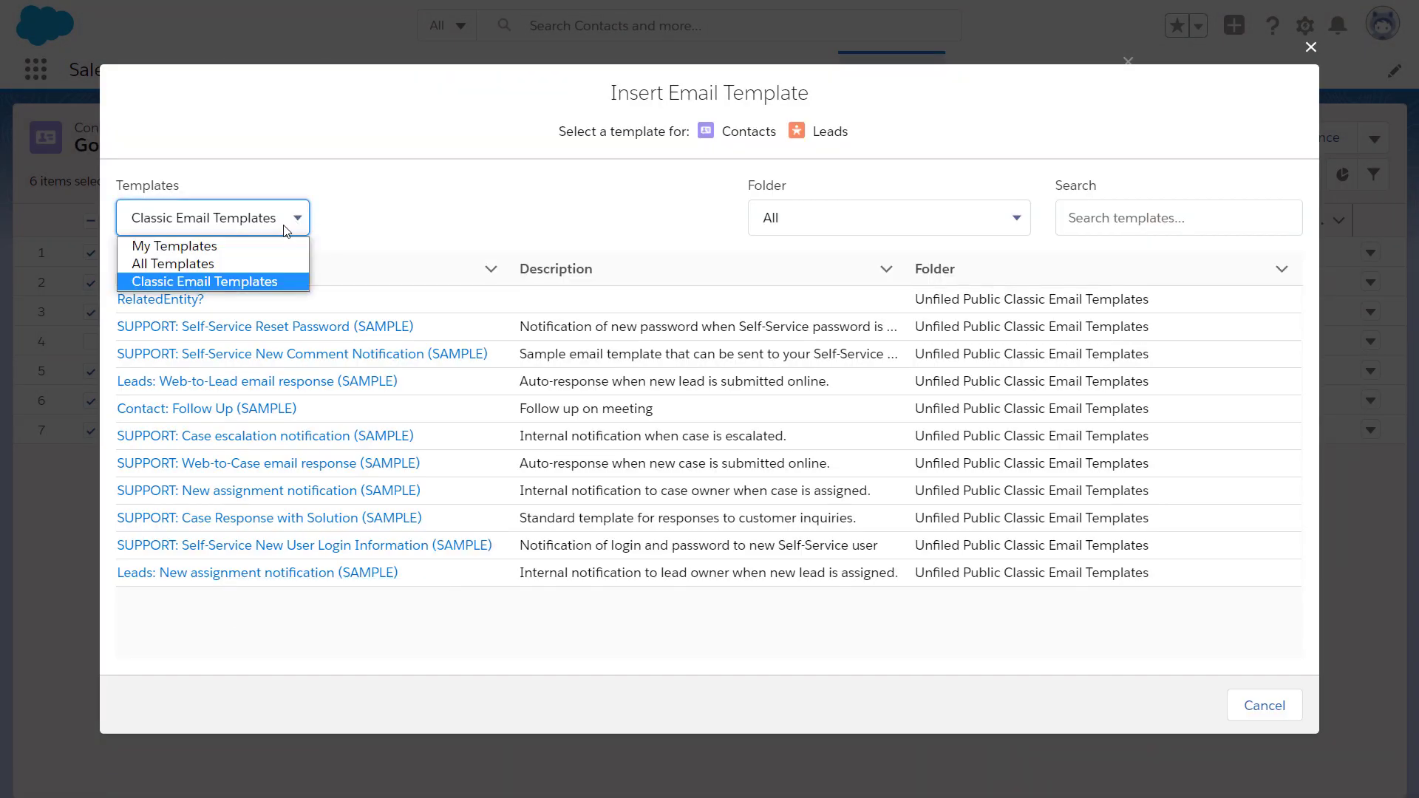
pyautogui.click(281, 246)
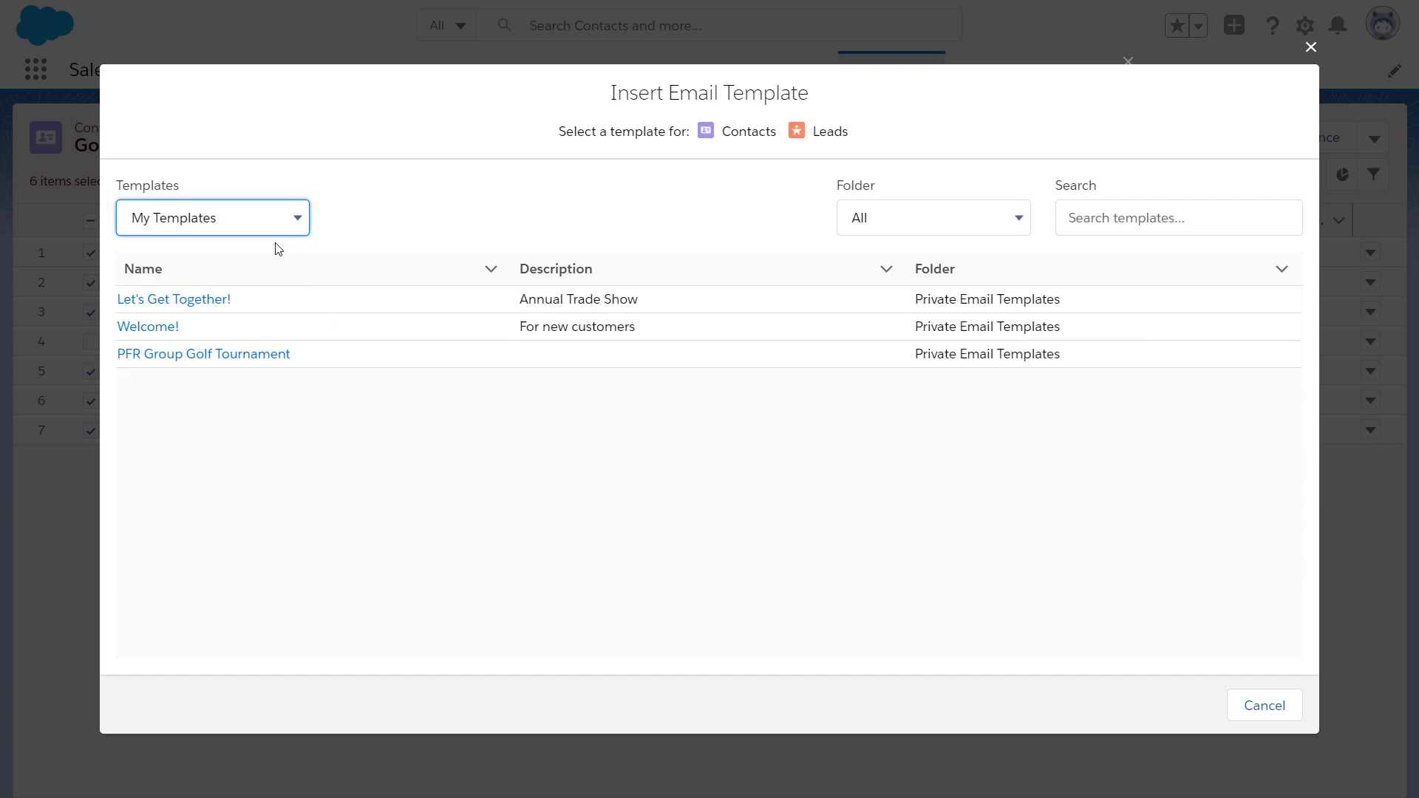
pyautogui.click(253, 355)
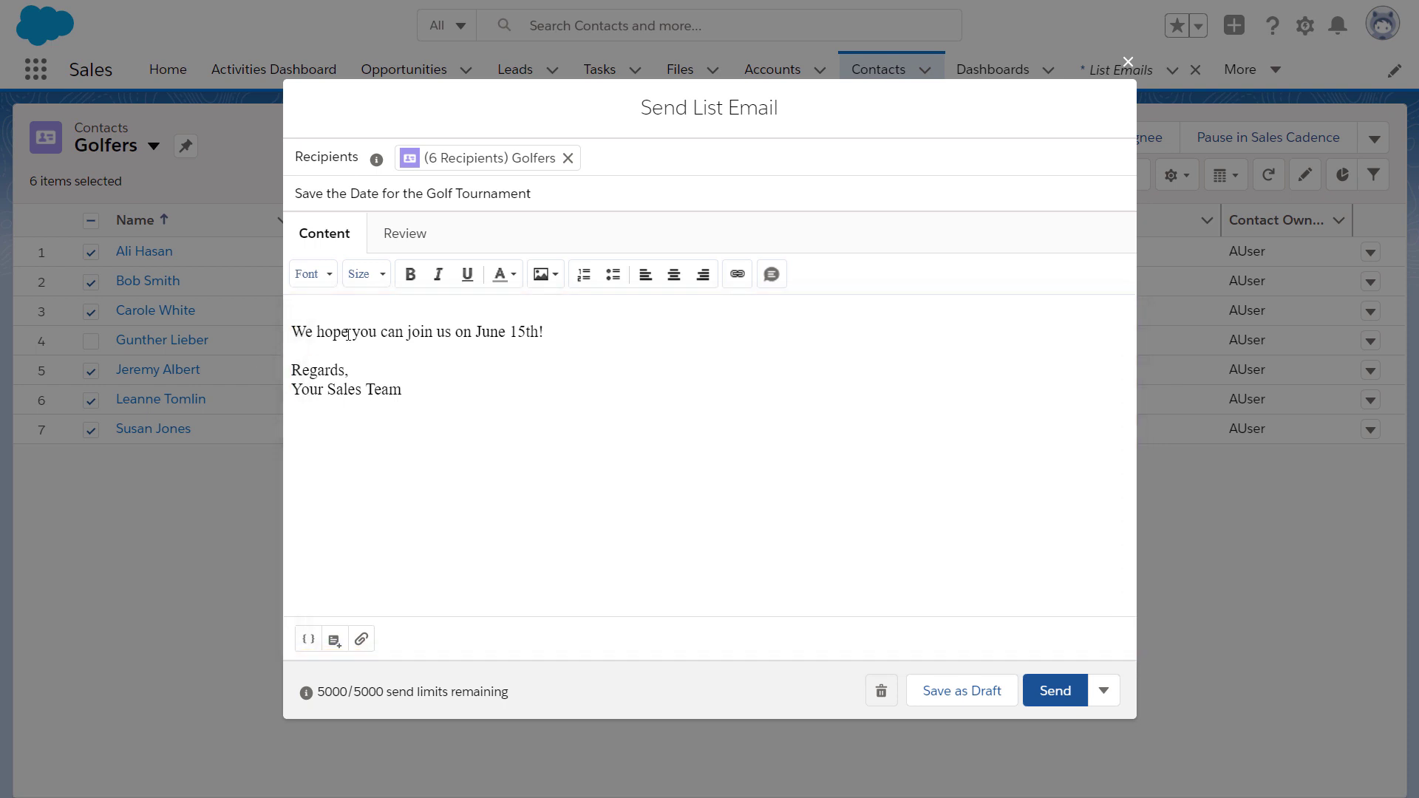
# Add a top greeting line 'Dear {{{Recipient.FirstName}}},' using the Recipient First Name merge field
pyautogui.press('Return')
pyautogui.press('Up')
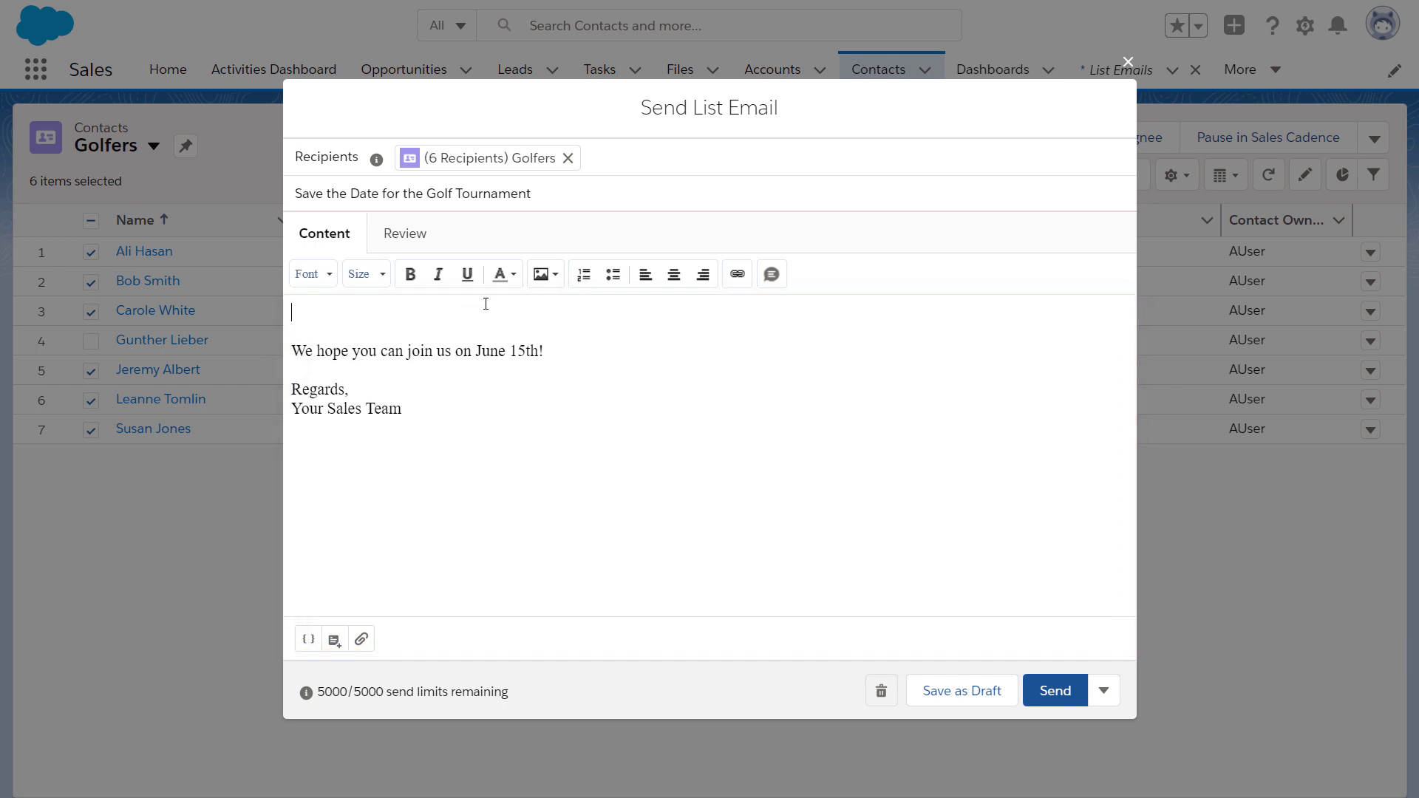
pyautogui.write('Dear')
pyautogui.click(309, 639)
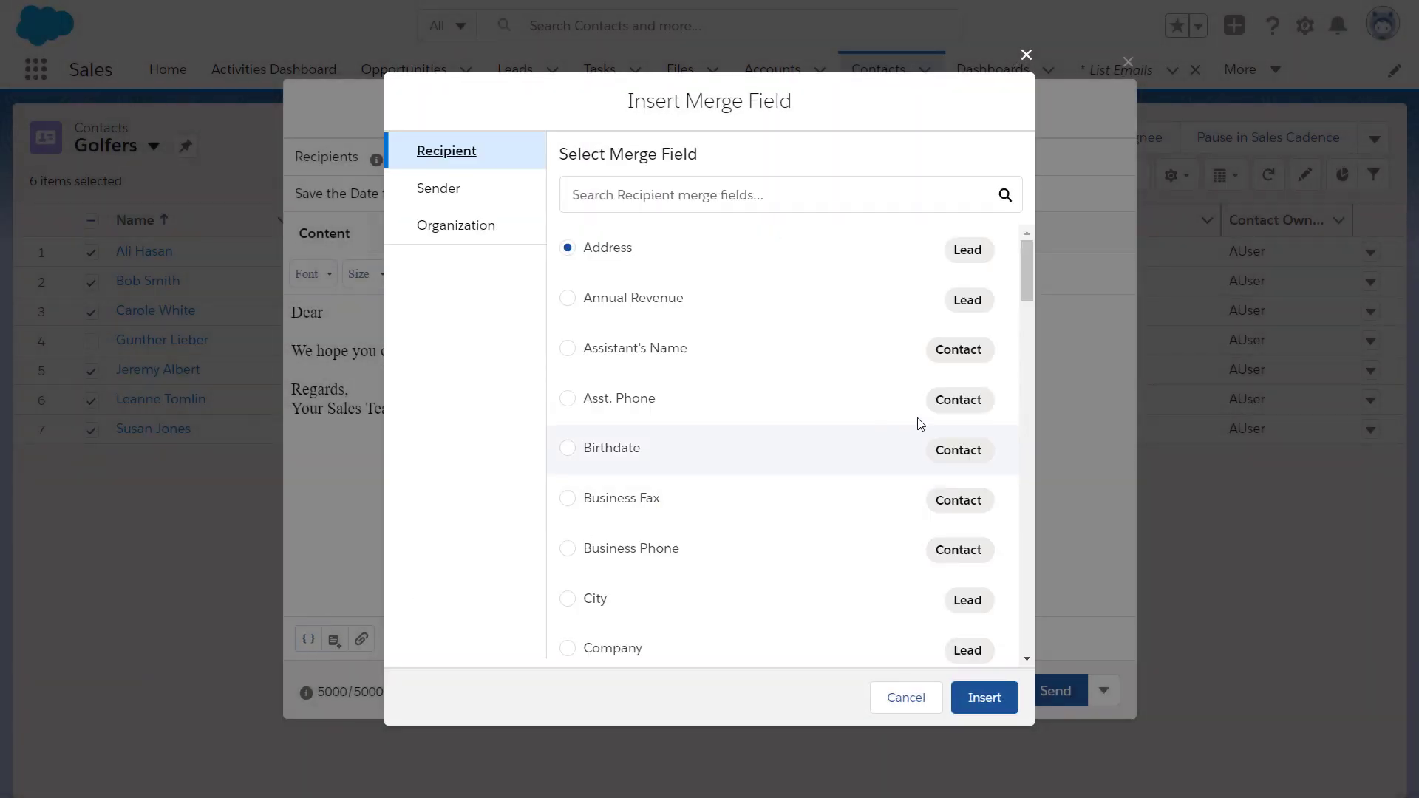
pyautogui.scroll(-1, 1030, 392)
pyautogui.click(1030, 392)
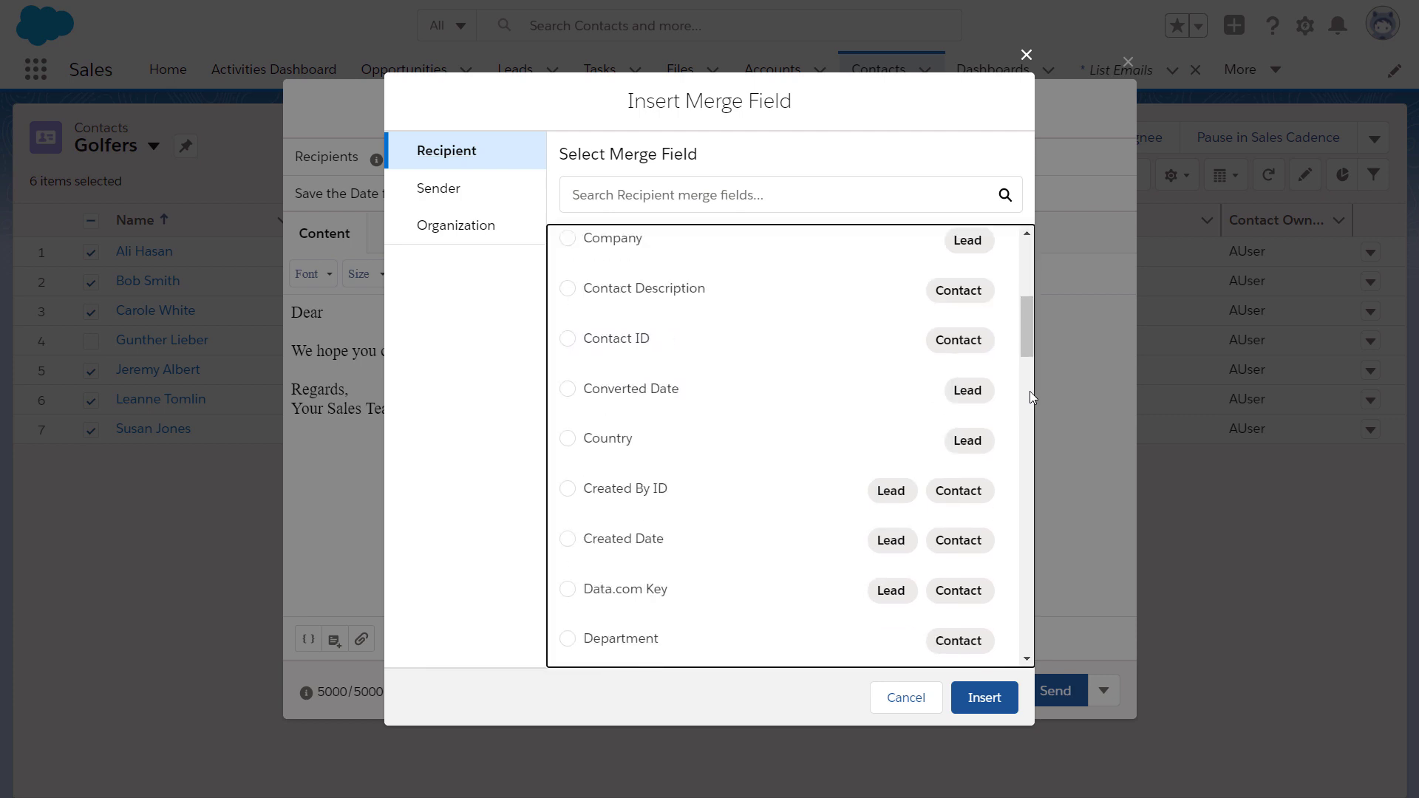
pyautogui.click(1031, 392)
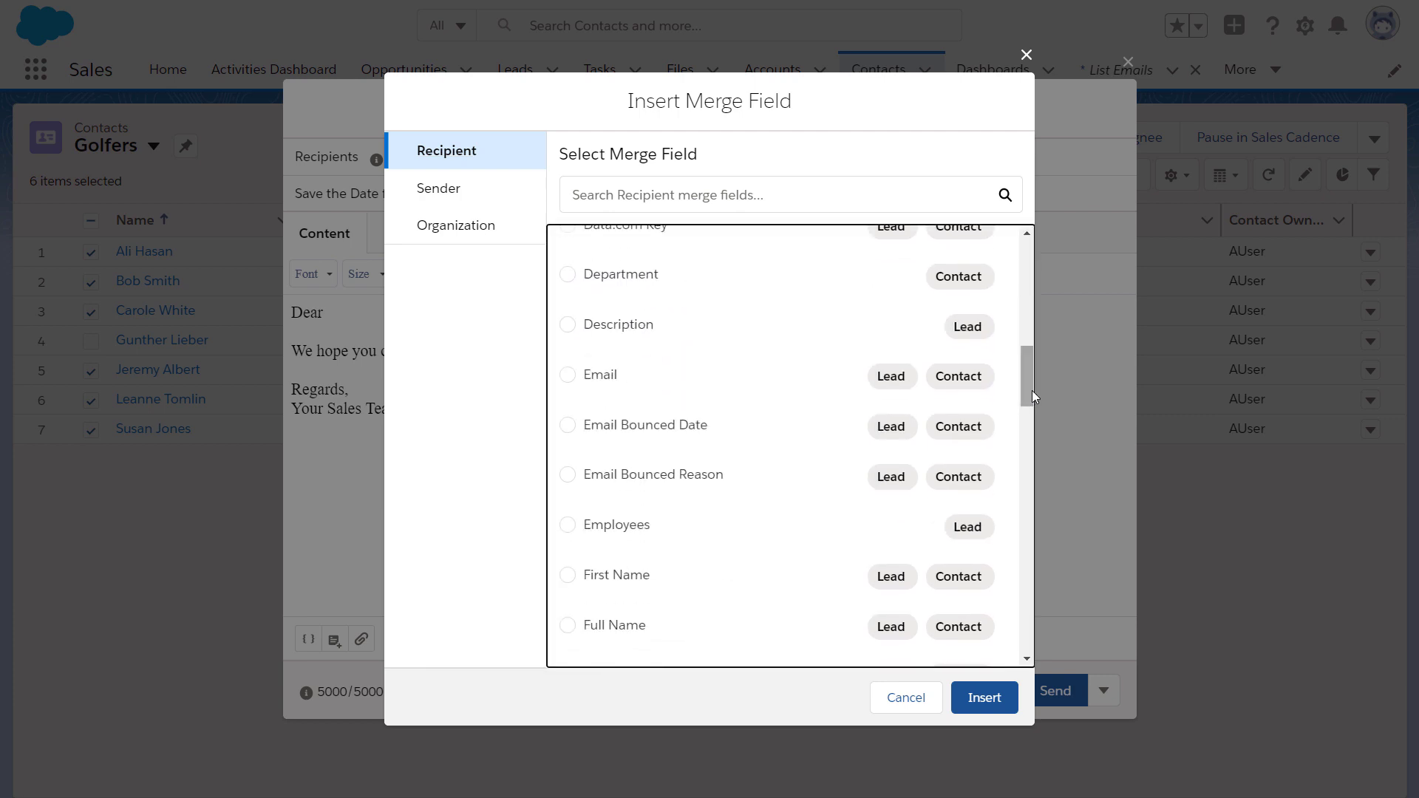
pyautogui.moveTo(1032, 393); pyautogui.dragTo(1032, 410)
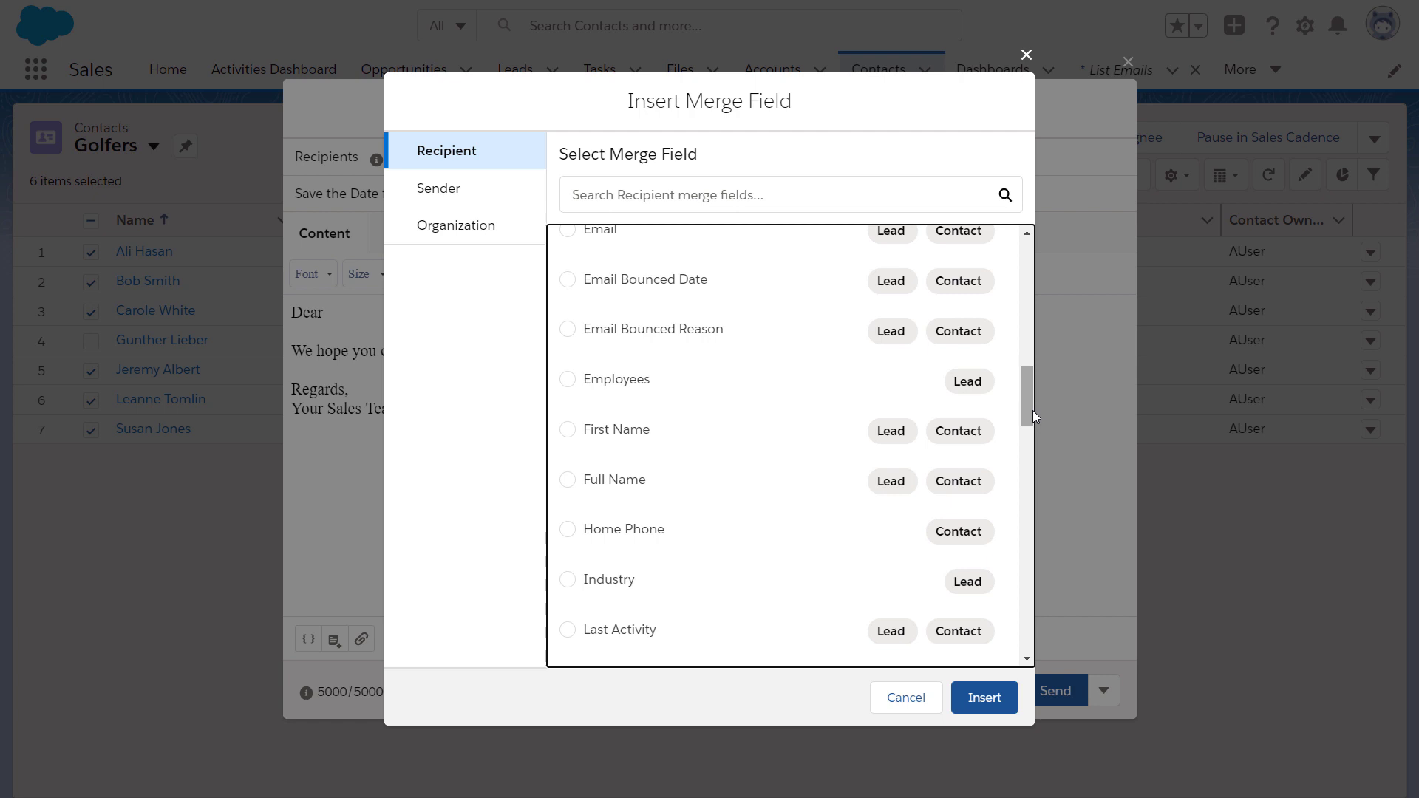
pyautogui.click(569, 436)
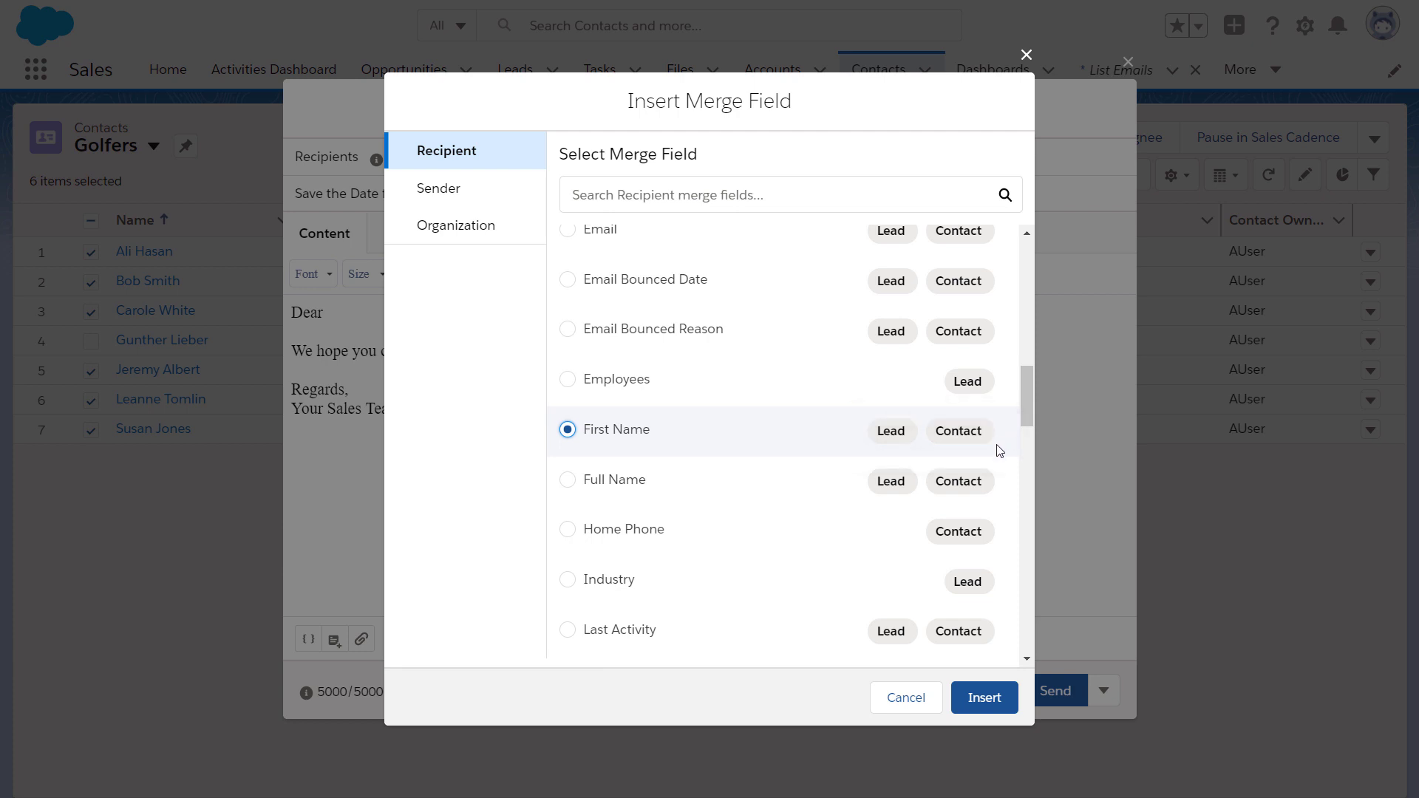
pyautogui.click(985, 697)
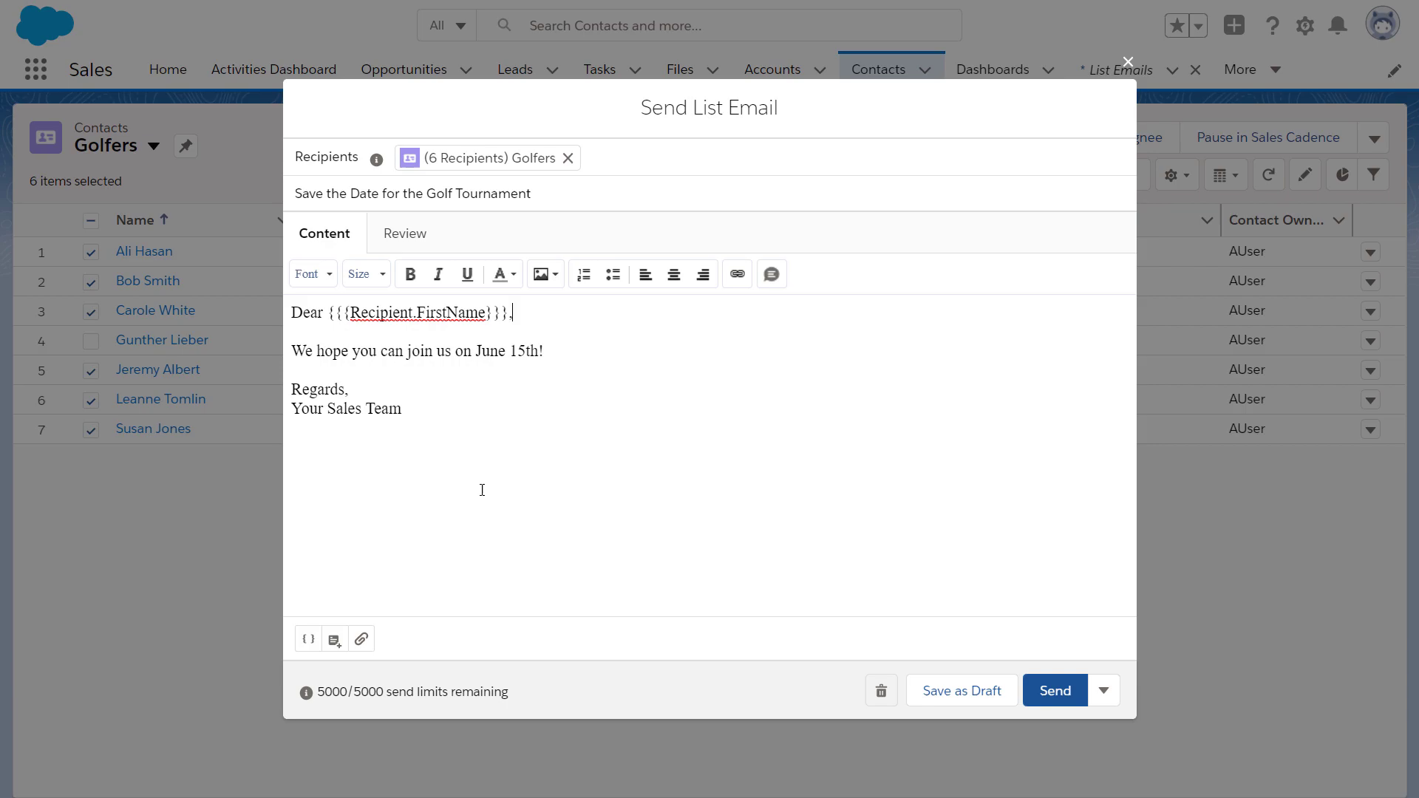
# Attach the abstract-background file to the list email
pyautogui.click(362, 641)
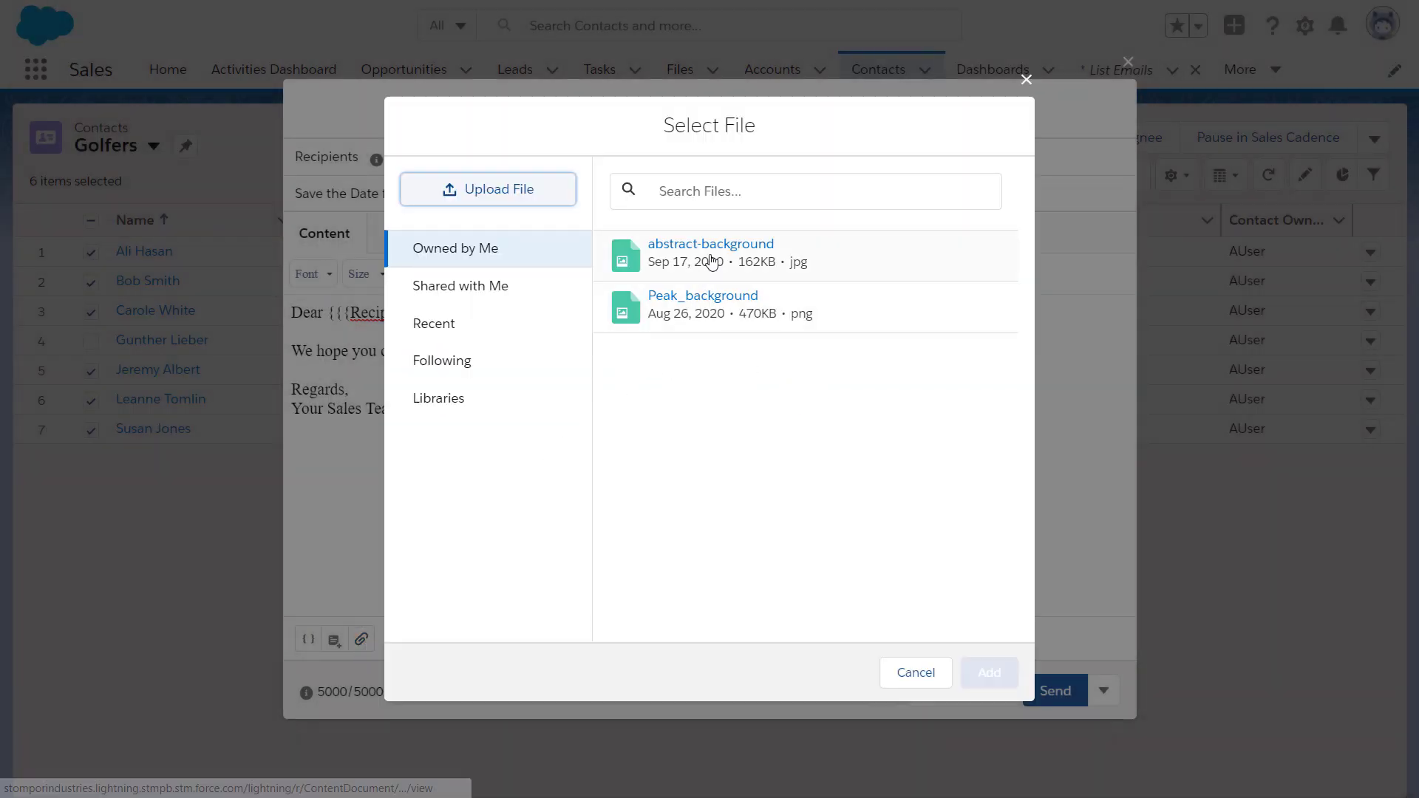
pyautogui.click(711, 255)
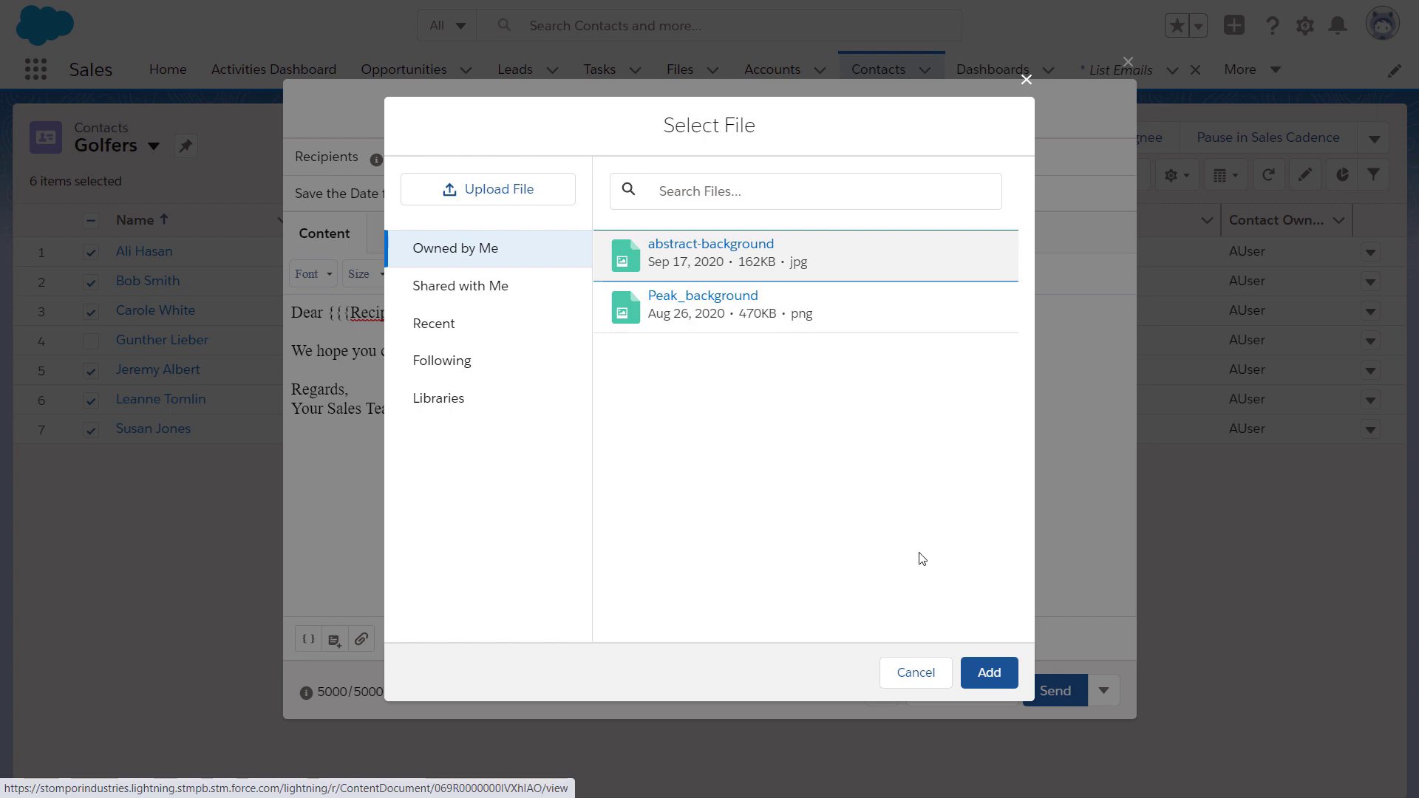
pyautogui.click(979, 669)
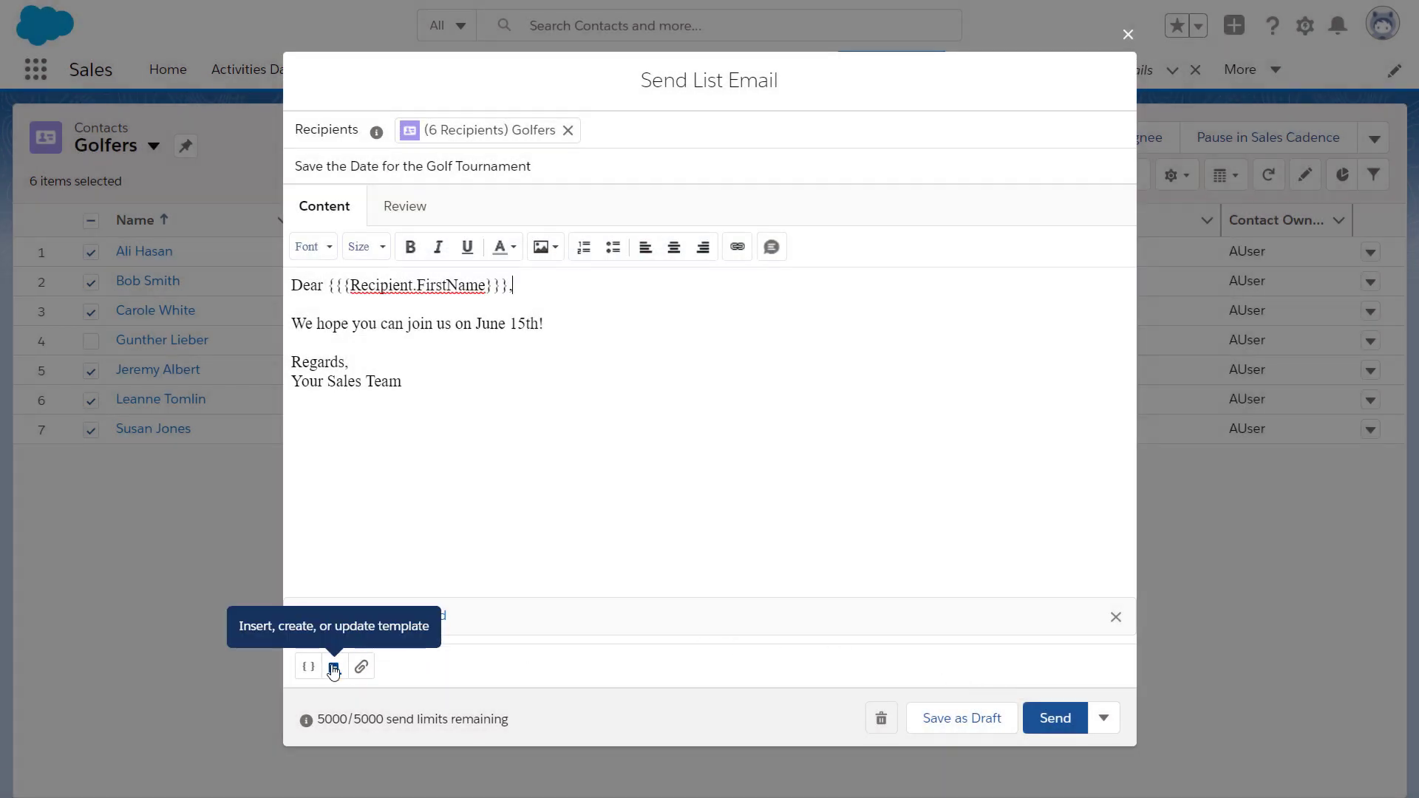
# Save the golf tournament list email as a draft
pyautogui.click(334, 667)
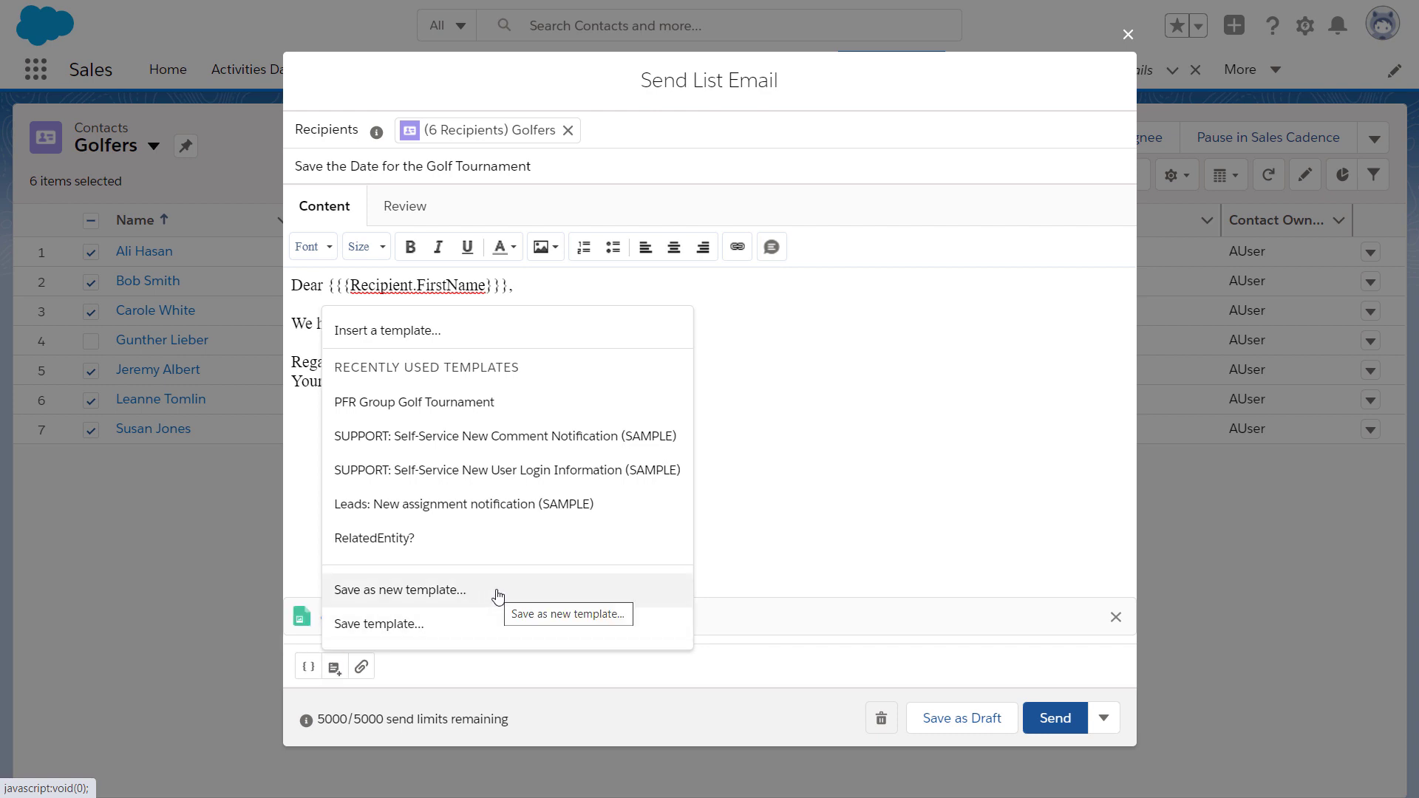
pyautogui.click(334, 668)
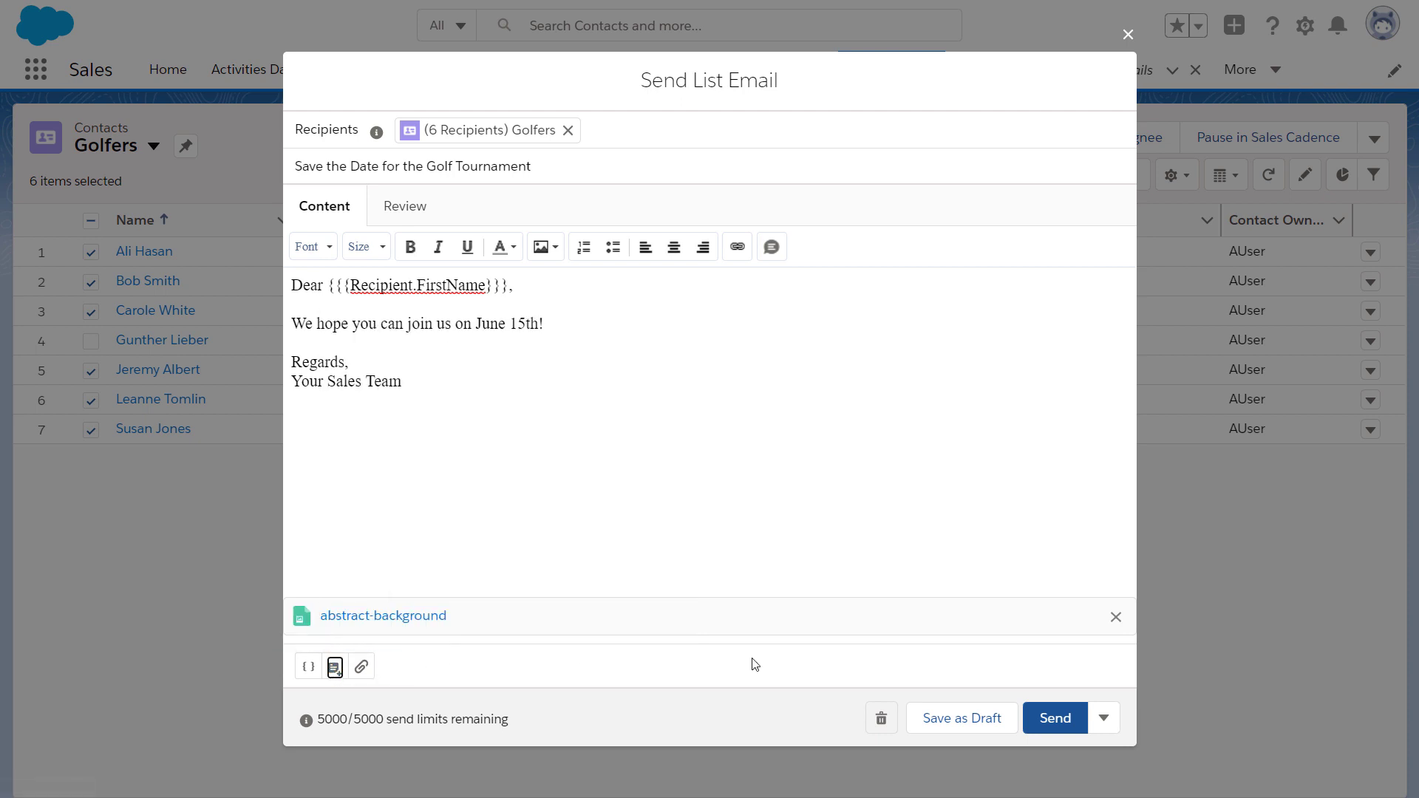
pyautogui.click(921, 728)
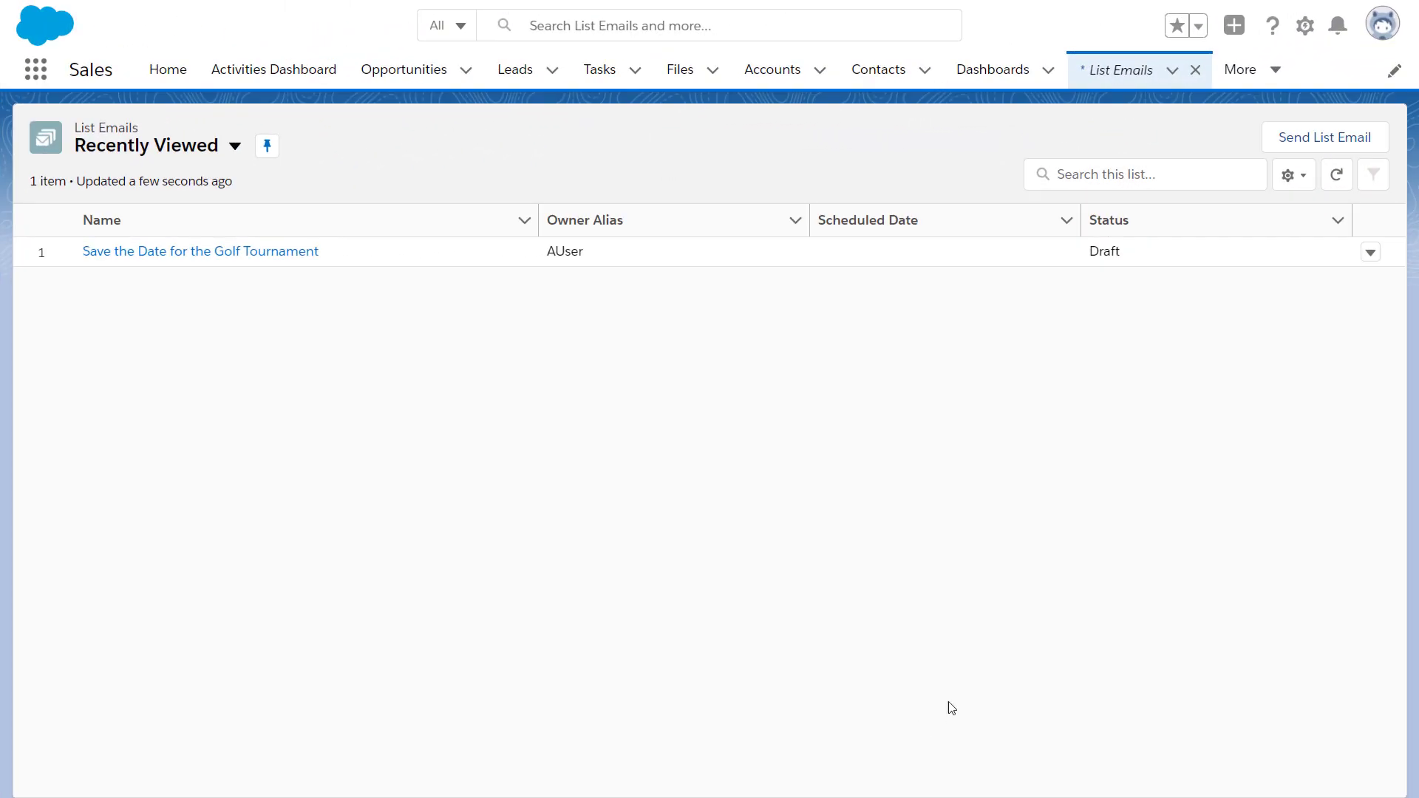
# Reopen the 'Save the Date for the Golf Tournament' draft from List Emails for editing
pyautogui.click(1371, 254)
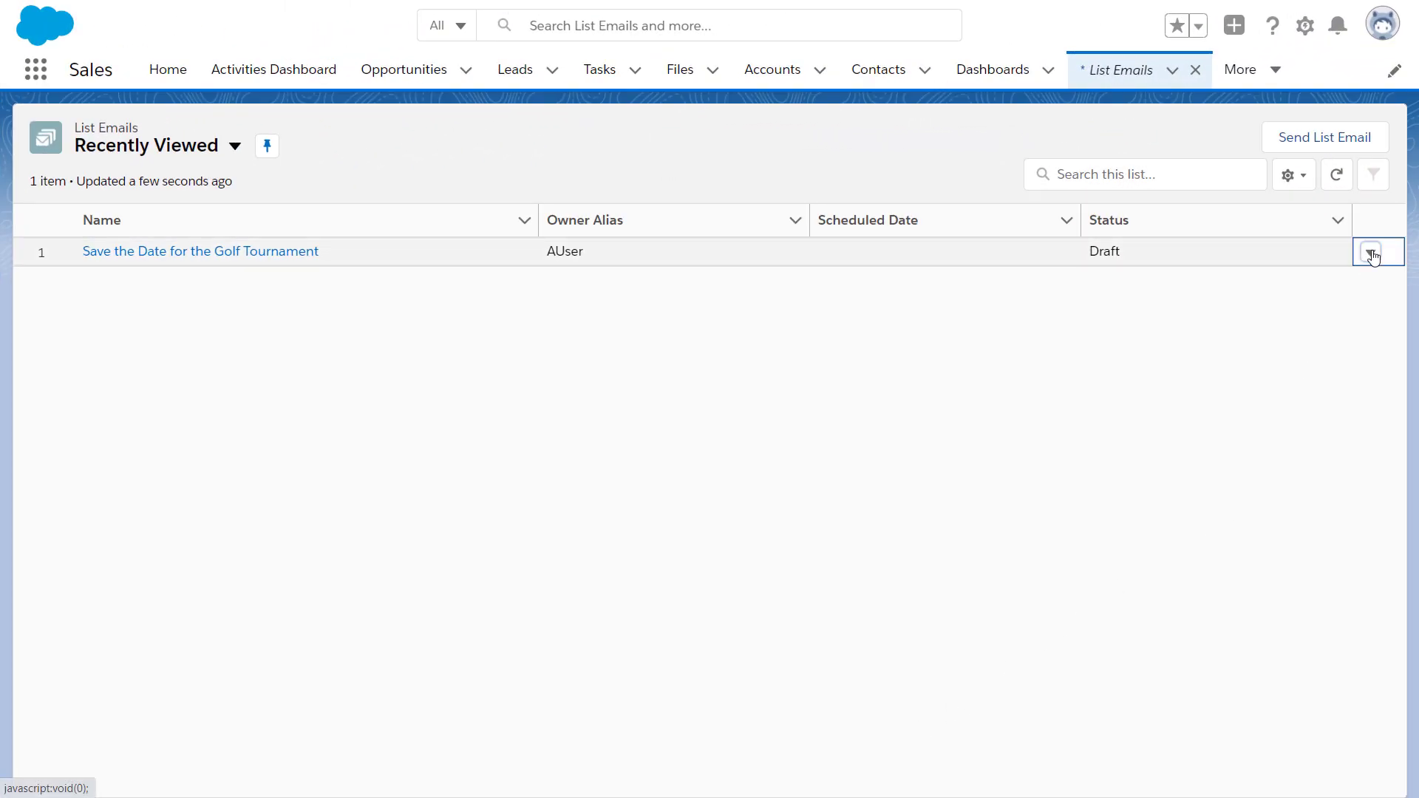
pyautogui.click(1371, 253)
pyautogui.click(1313, 328)
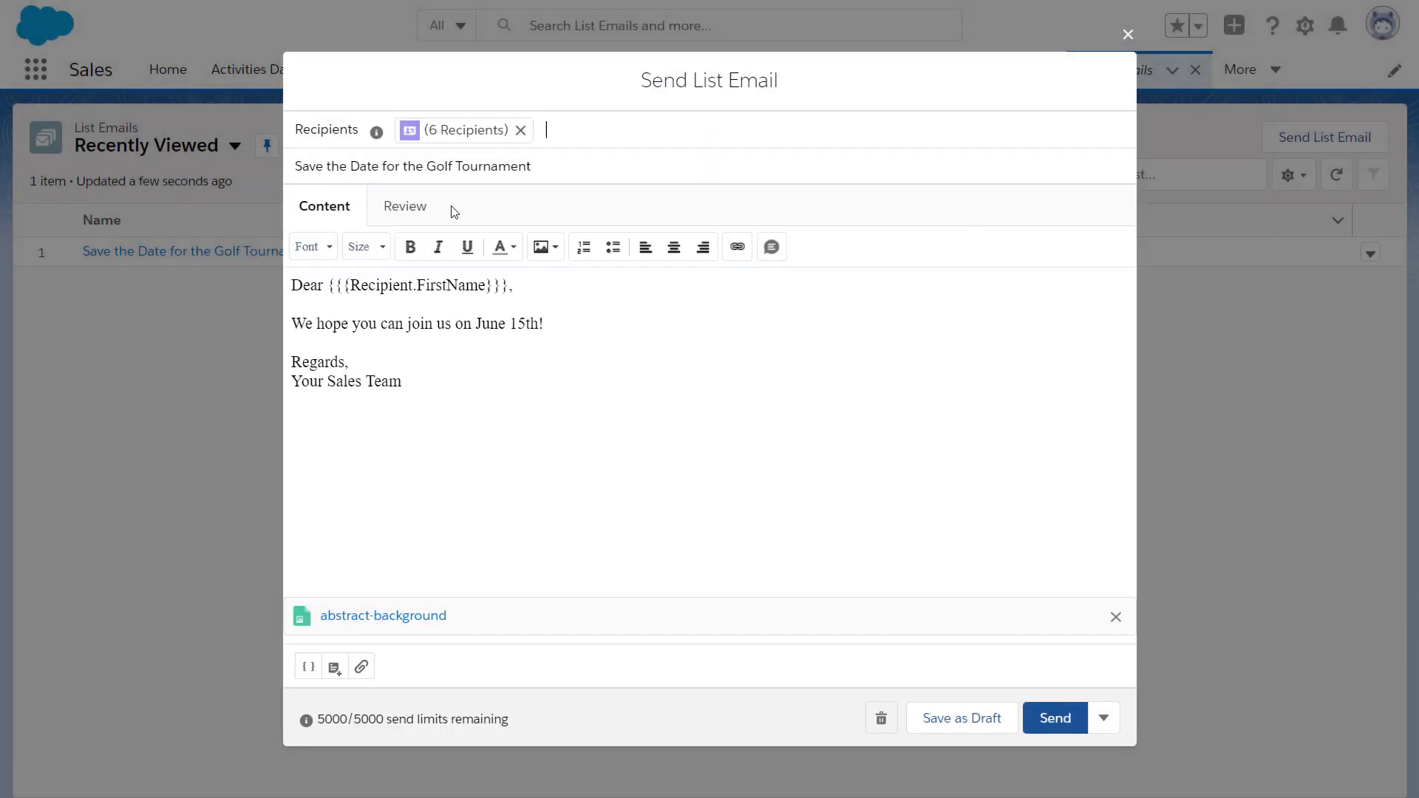
# On the Review tab, preview the email for the second, third and fourth recipients
pyautogui.click(406, 208)
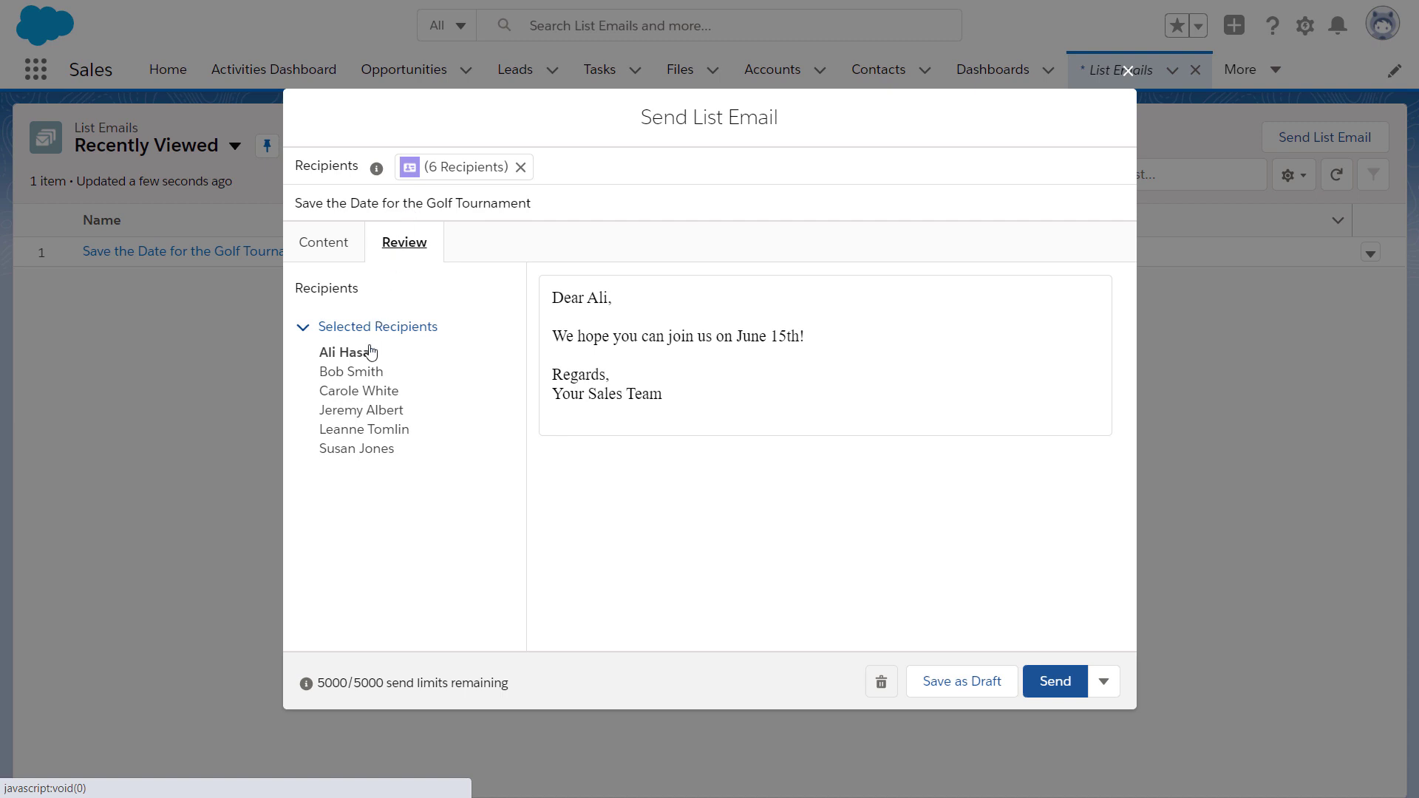
pyautogui.click(362, 373)
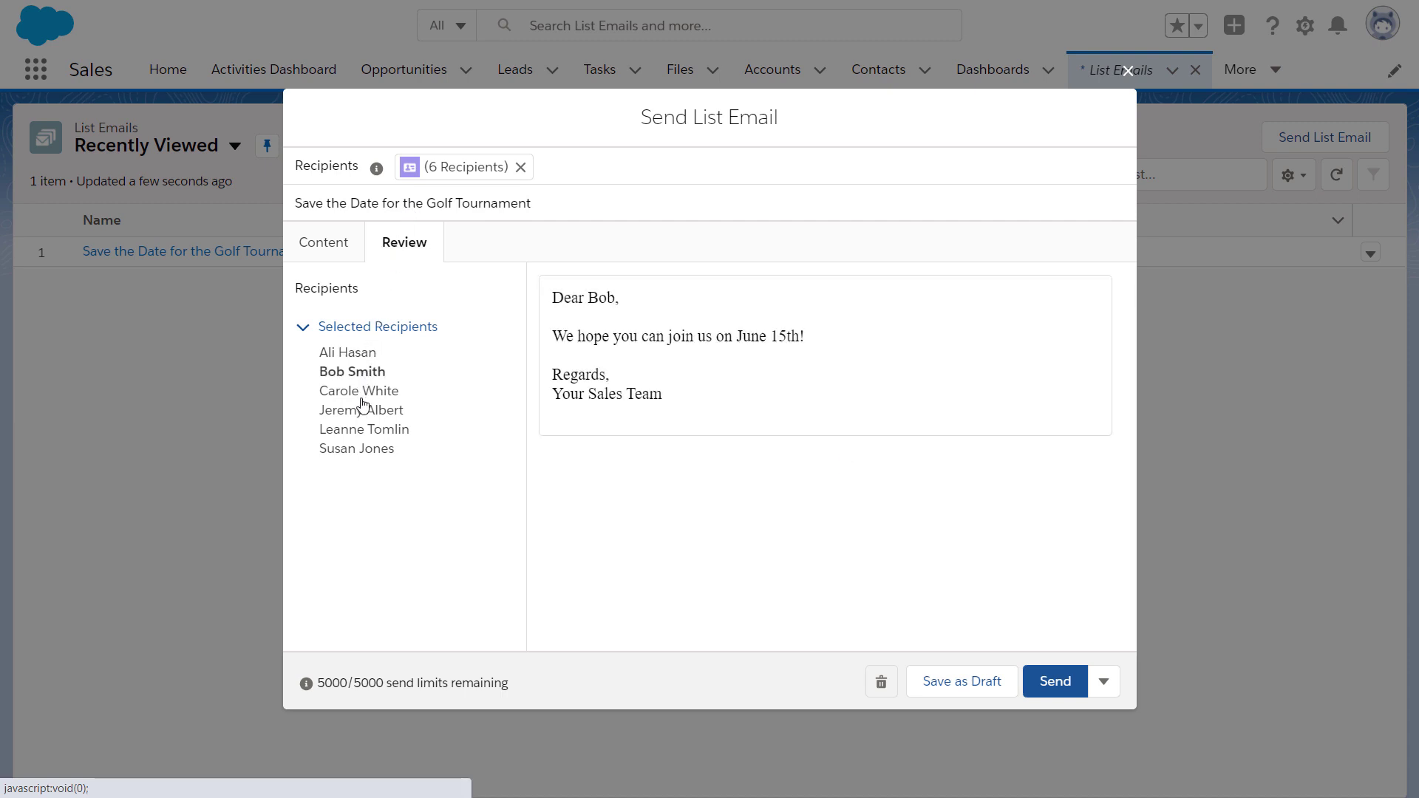
pyautogui.click(363, 397)
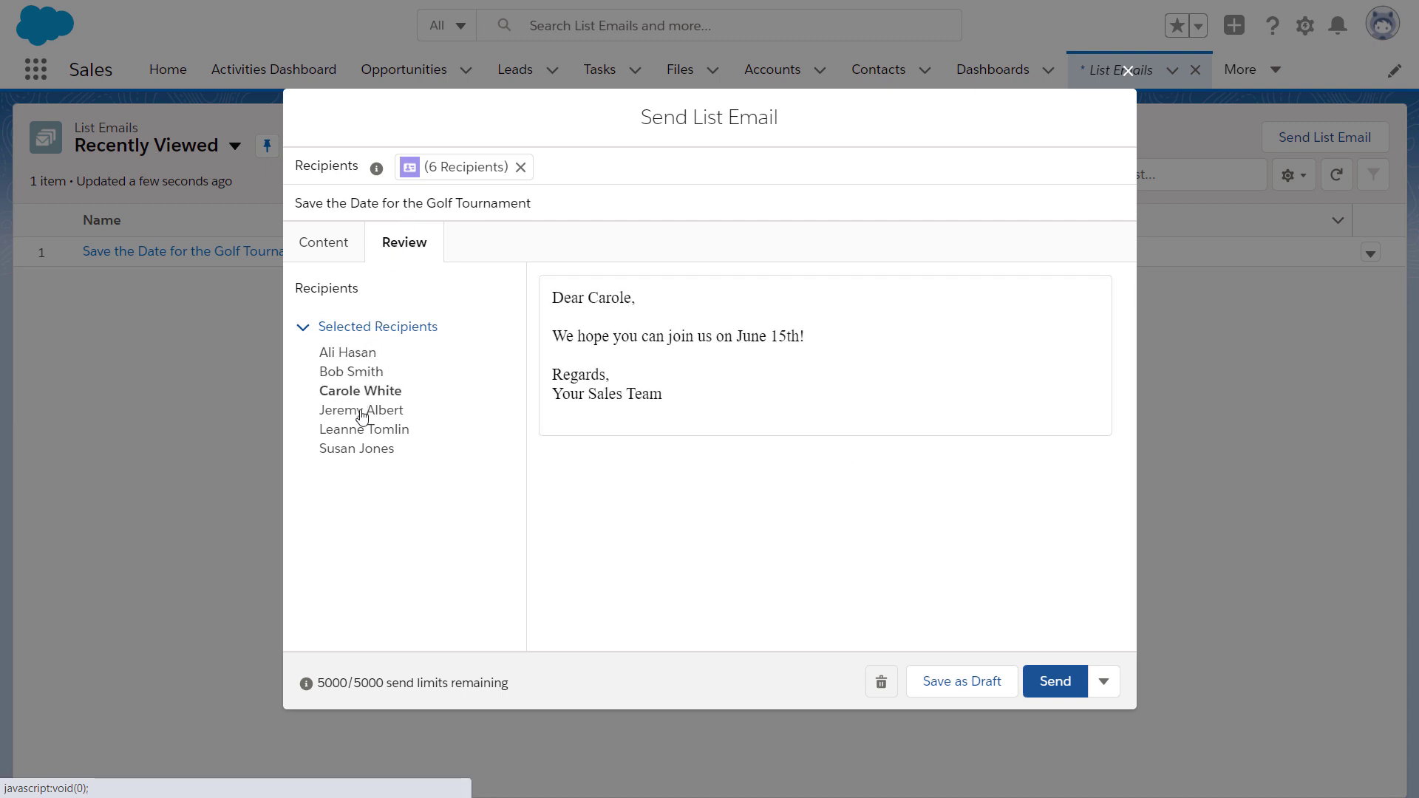
pyautogui.click(363, 413)
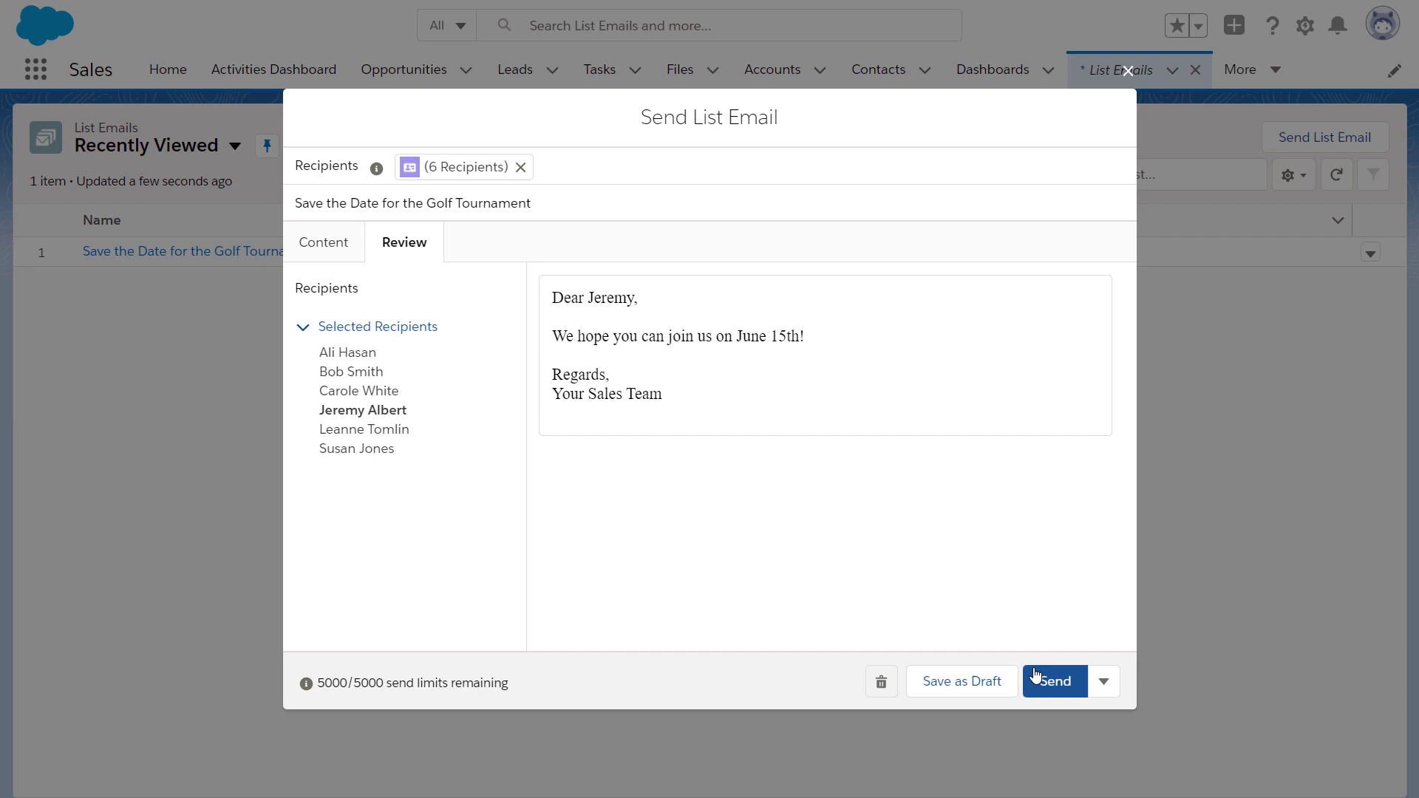
# Schedule the email via Send Later for Sep 18, 2020, 8:00 AM Los Angeles time
pyautogui.click(1097, 688)
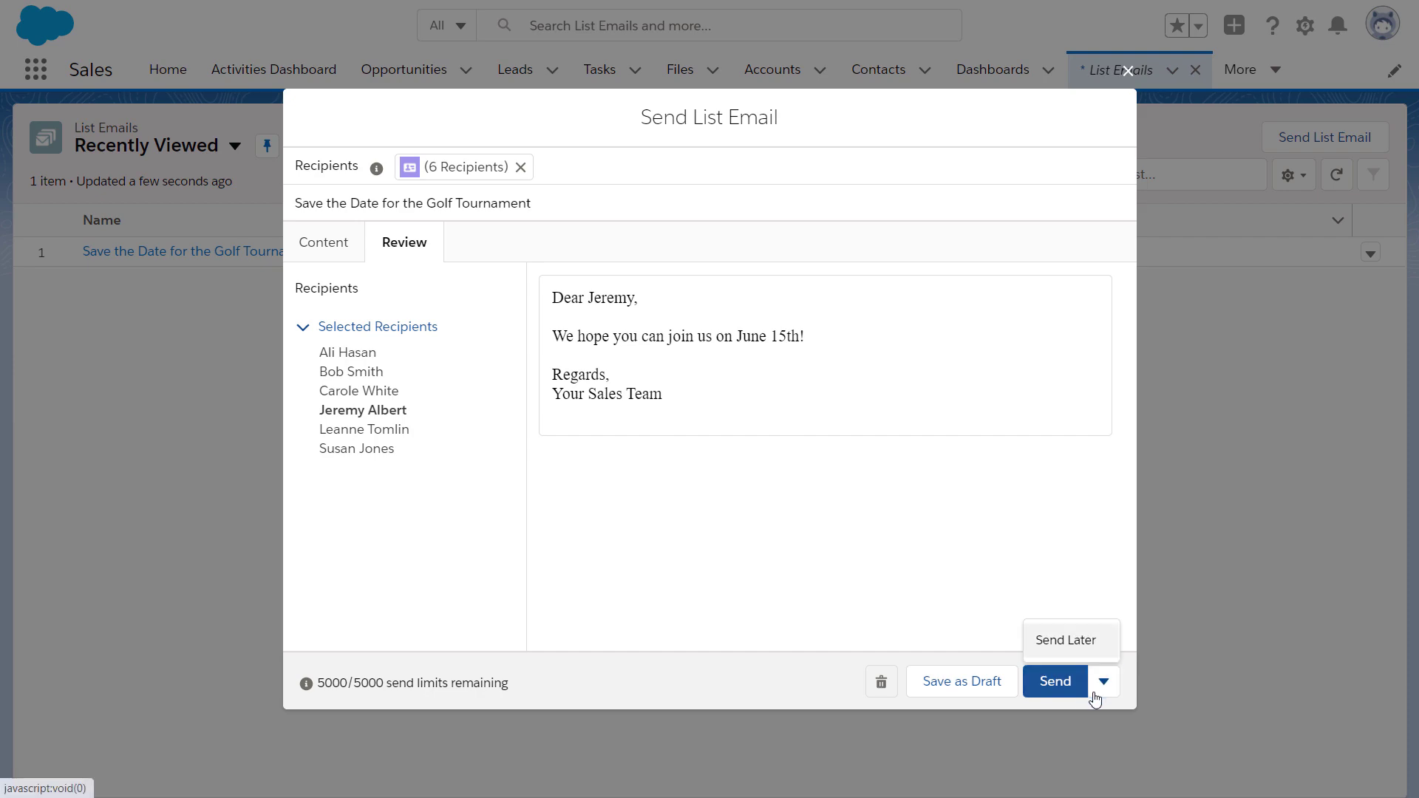
pyautogui.click(1098, 650)
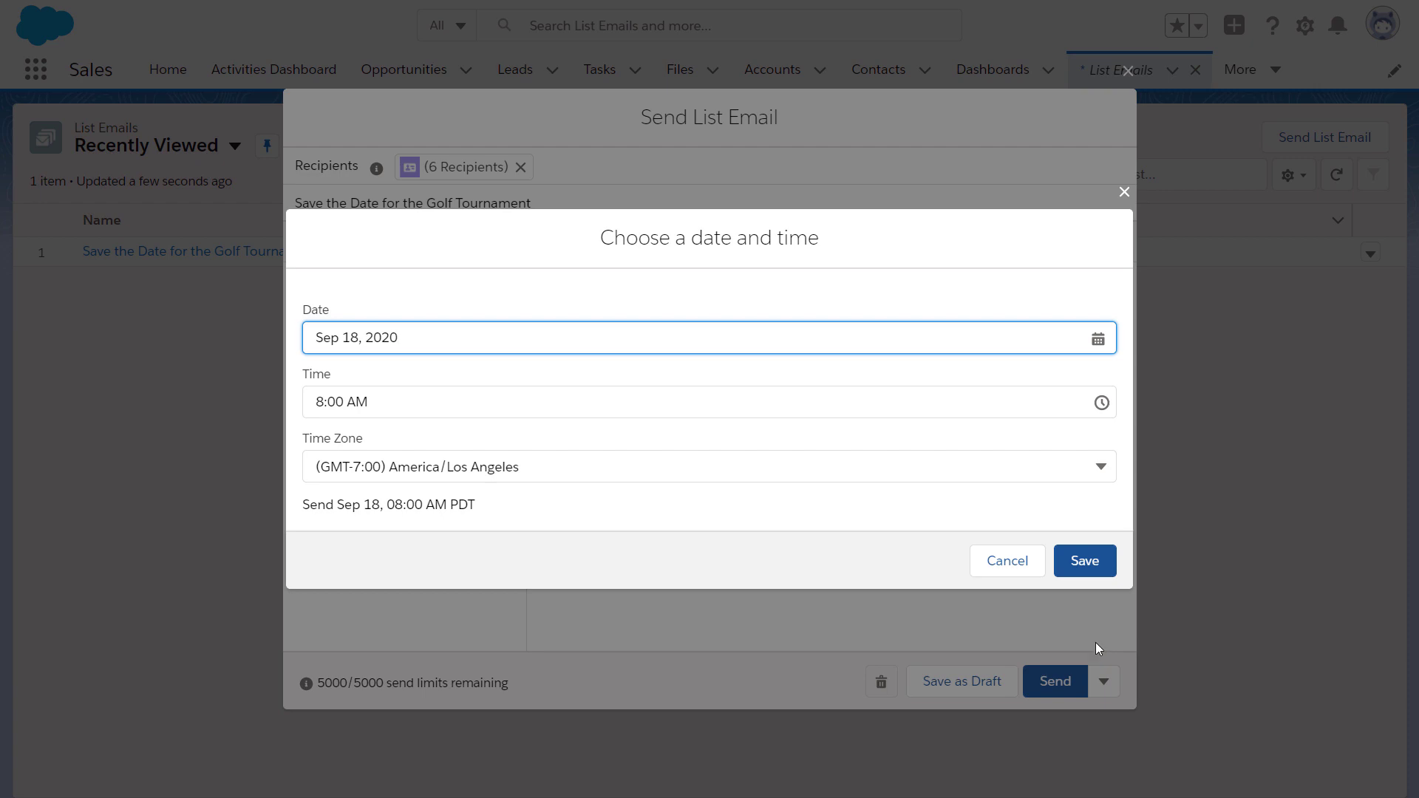
pyautogui.click(1096, 564)
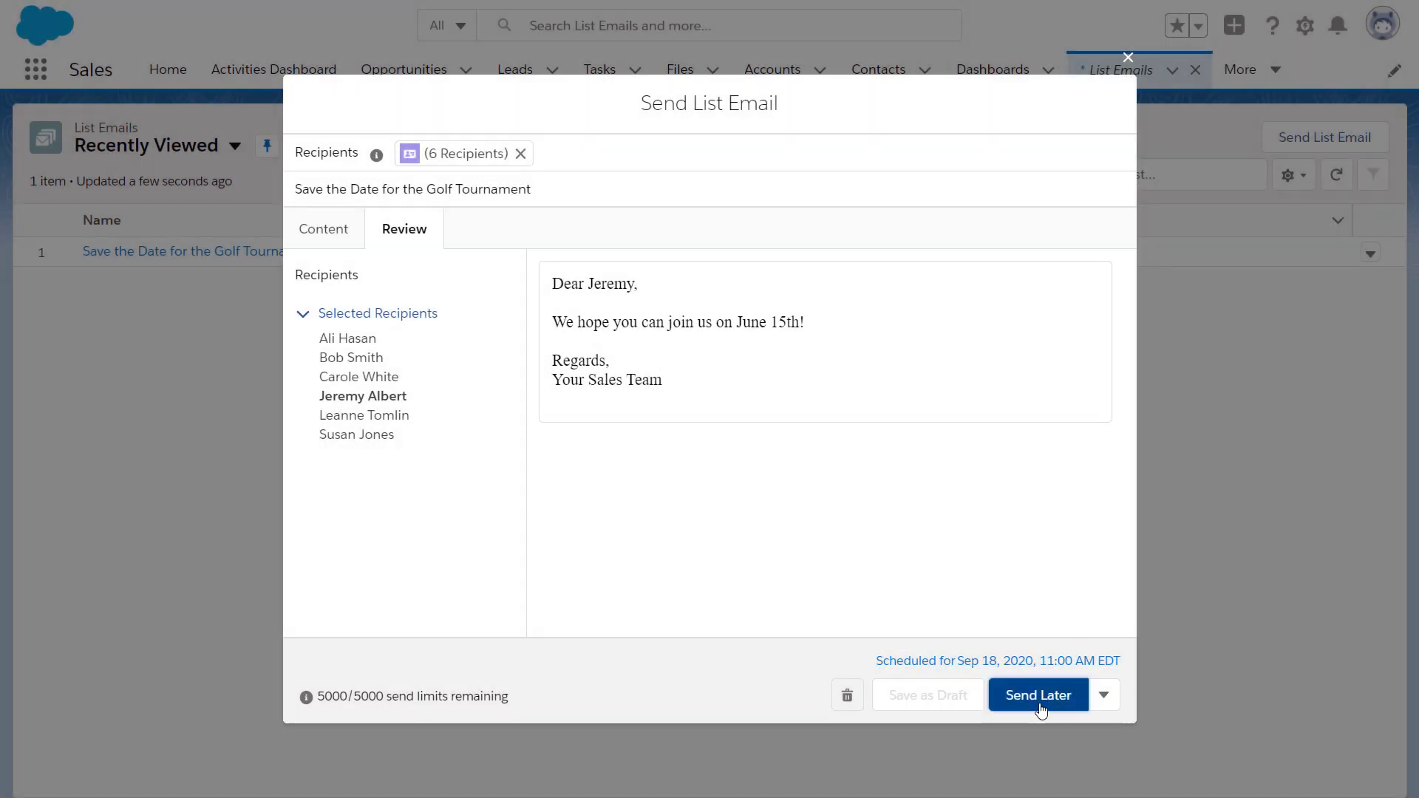
pyautogui.click(1039, 699)
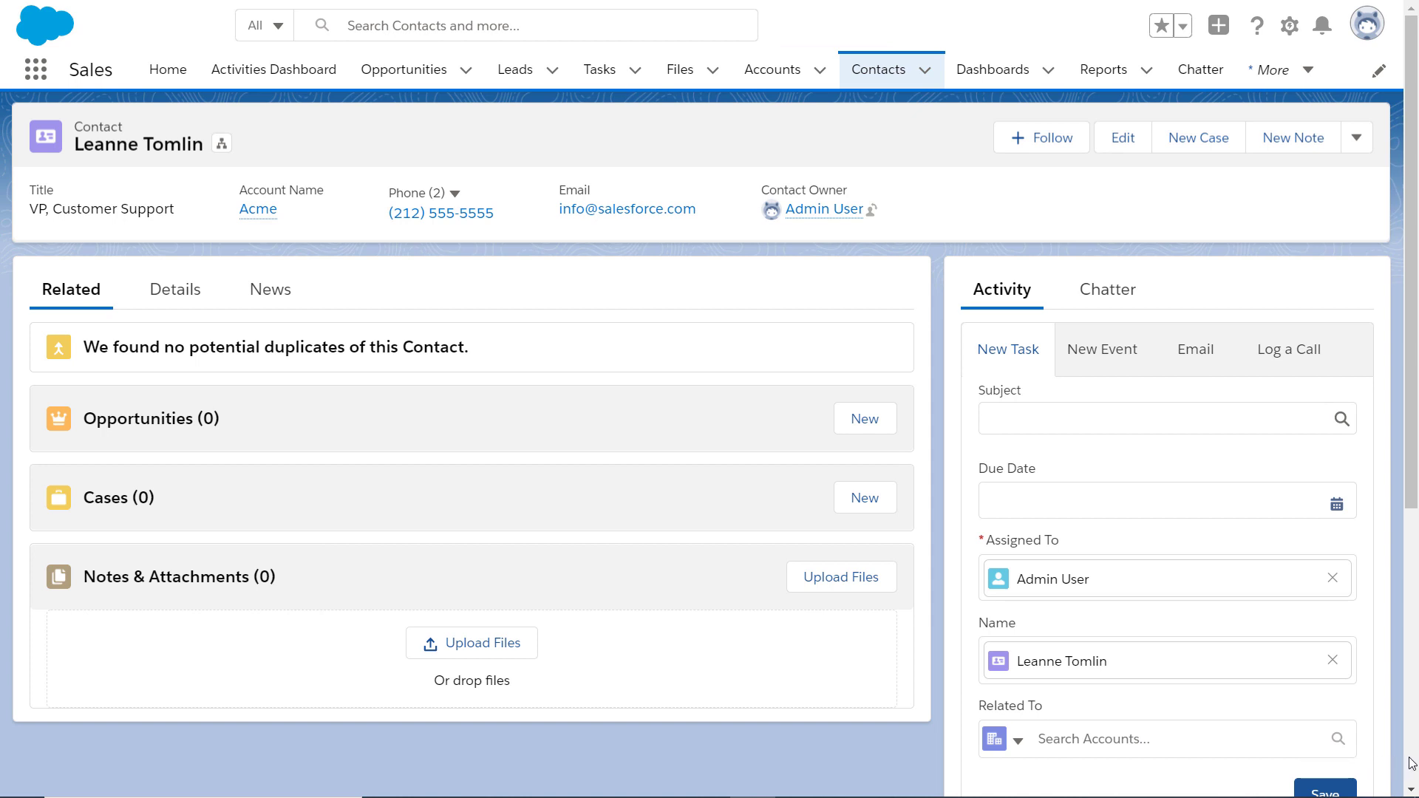
# Scroll to the contact's Activity timeline showing the Save the Date email under September 2020
pyautogui.scroll(-5, 1412, 763)
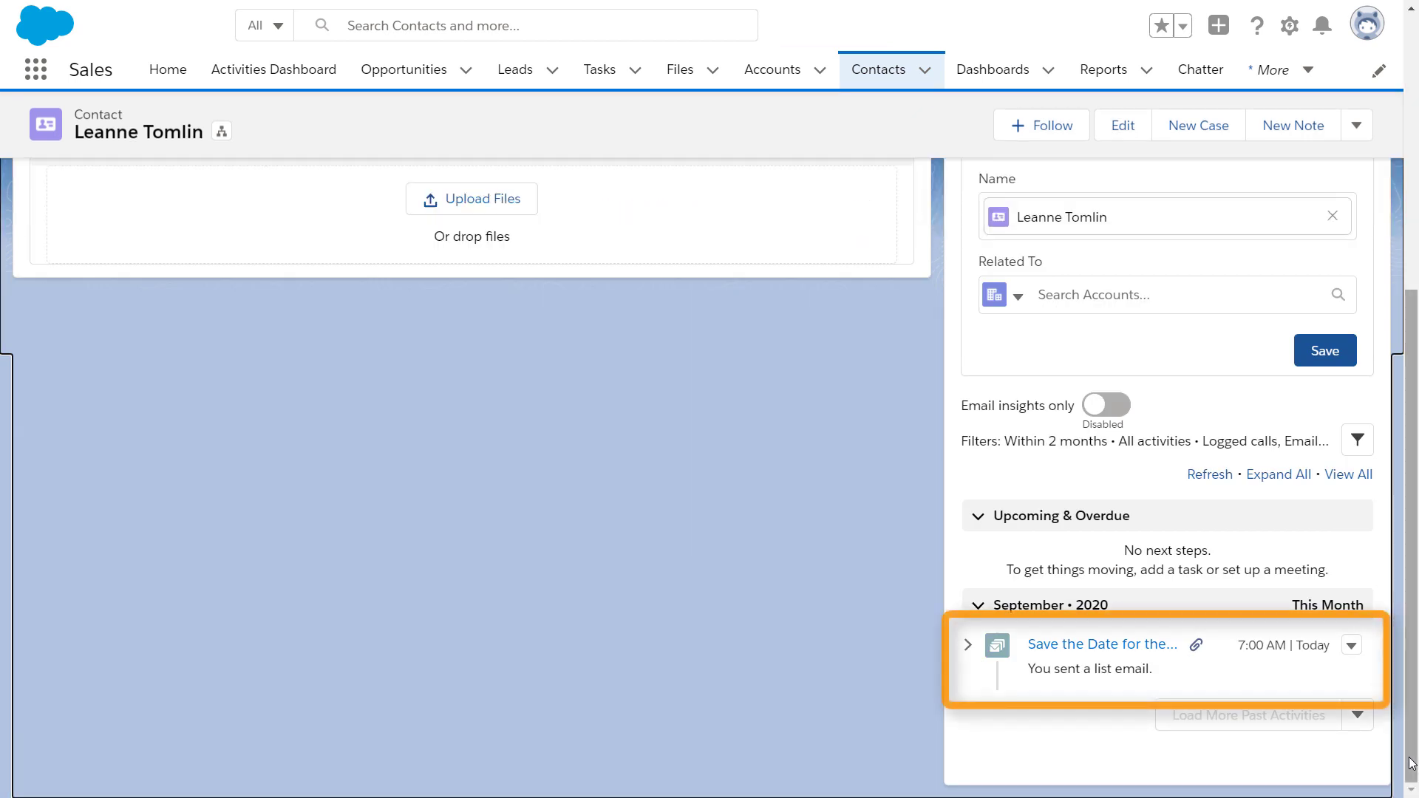